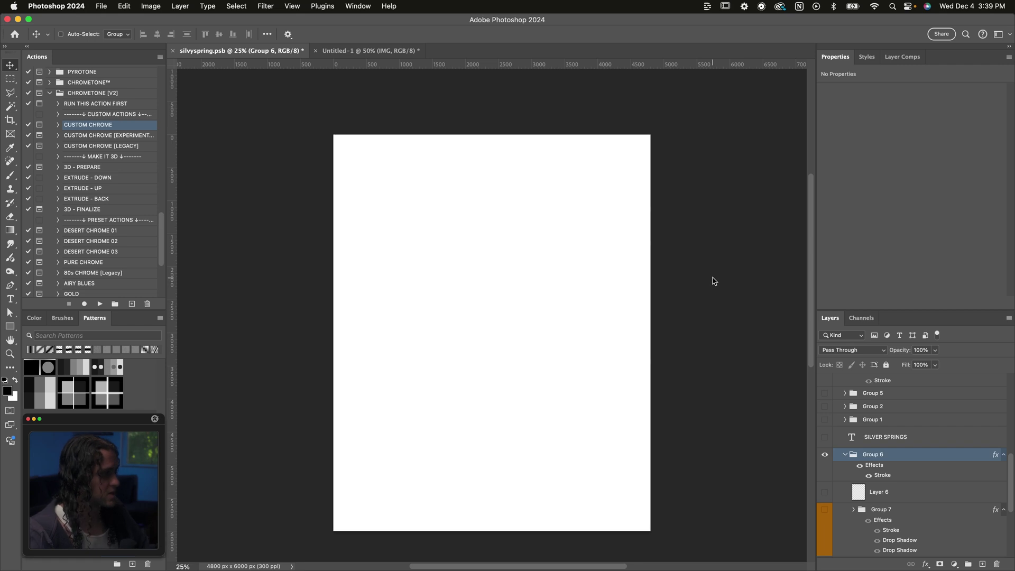
Drag the concert photo onto the poster, then reveal the close-up portrait and SILVER SPRINGS title
{"action": "left_click_drag", "start_coordinate": [713, 280], "coordinate": [378, 305]}
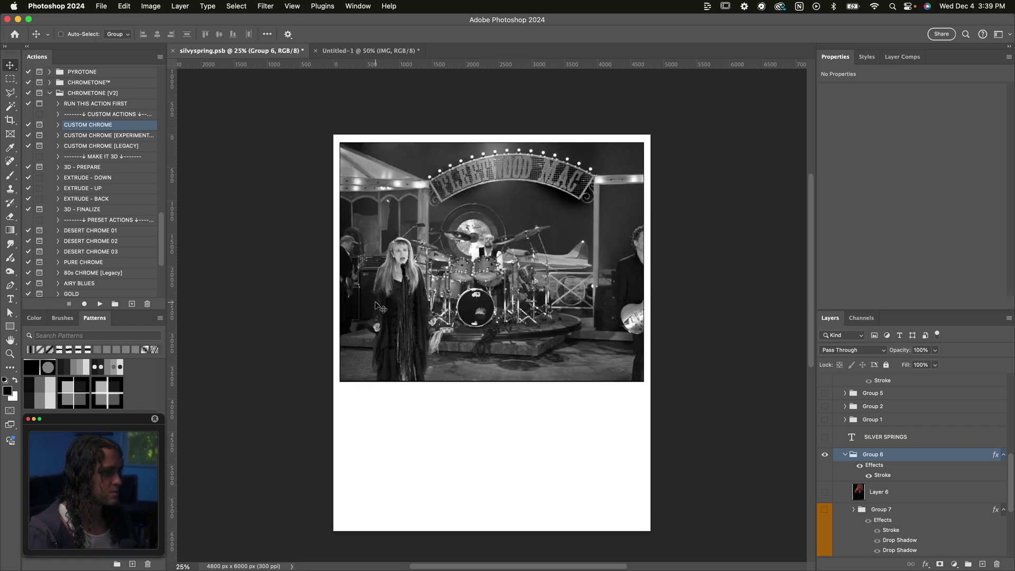
{"action": "left_click", "coordinate": [824, 491]}
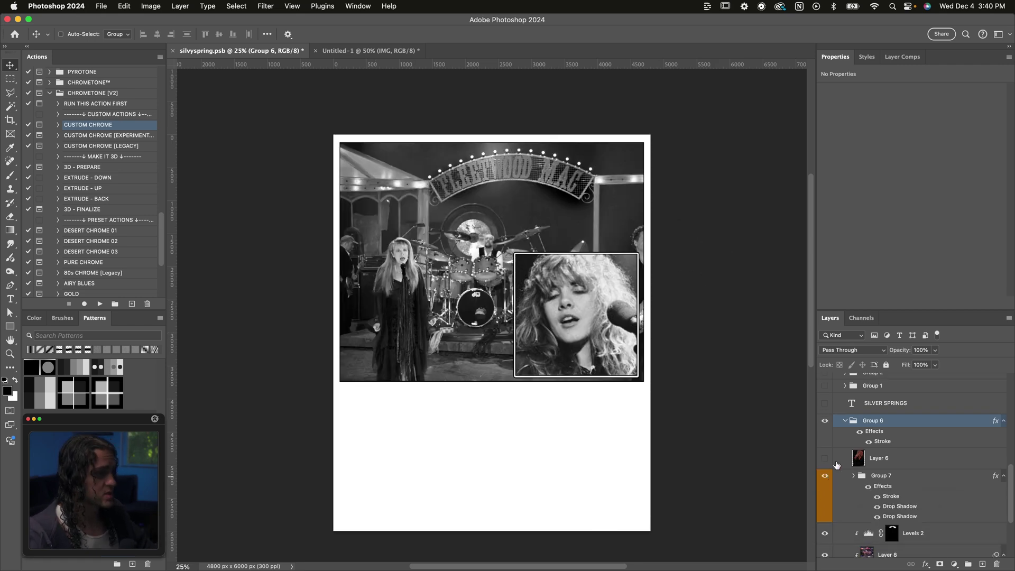
{"action": "scroll", "coordinate": [836, 465], "scroll_direction": "up", "scroll_amount": 3}
{"action": "left_click", "coordinate": [825, 495]}
{"action": "left_click", "coordinate": [824, 478]}
{"action": "left_click", "coordinate": [825, 464]}
{"action": "left_click", "coordinate": [824, 452]}
Reveal the remaining hidden groups, including the duo photo and both small thumbnail photos
{"action": "scroll", "coordinate": [825, 453], "scroll_direction": "up", "scroll_amount": 1}
{"action": "left_click", "coordinate": [824, 453]}
{"action": "scroll", "coordinate": [825, 454], "scroll_direction": "up", "scroll_amount": 1}
{"action": "left_click", "coordinate": [824, 454]}
{"action": "scroll", "coordinate": [825, 456], "scroll_direction": "up", "scroll_amount": 1}
{"action": "left_click", "coordinate": [824, 456]}
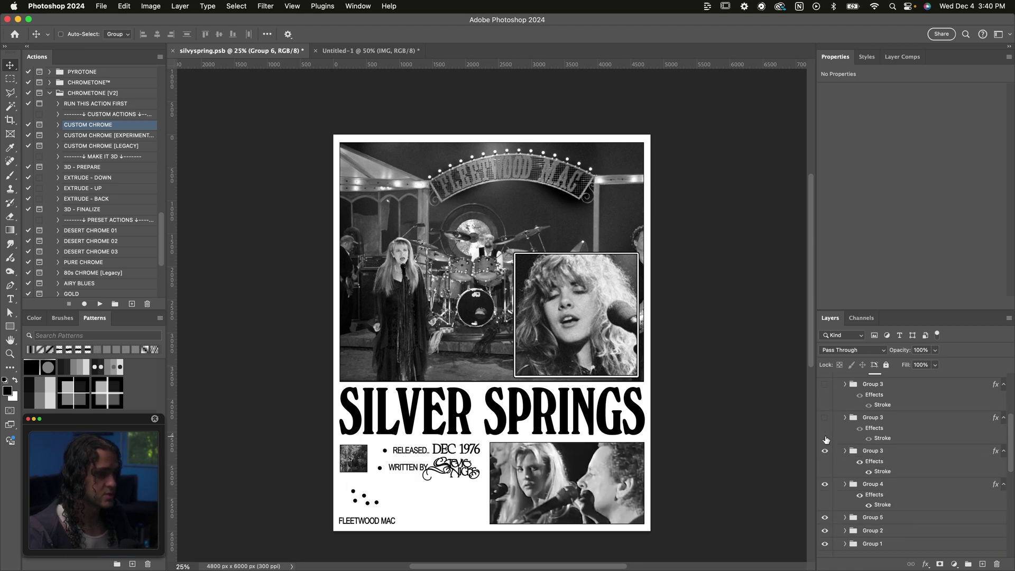
{"action": "left_click", "coordinate": [824, 454]}
{"action": "left_click", "coordinate": [825, 422]}
{"action": "scroll", "coordinate": [826, 430], "scroll_direction": "up", "scroll_amount": 2}
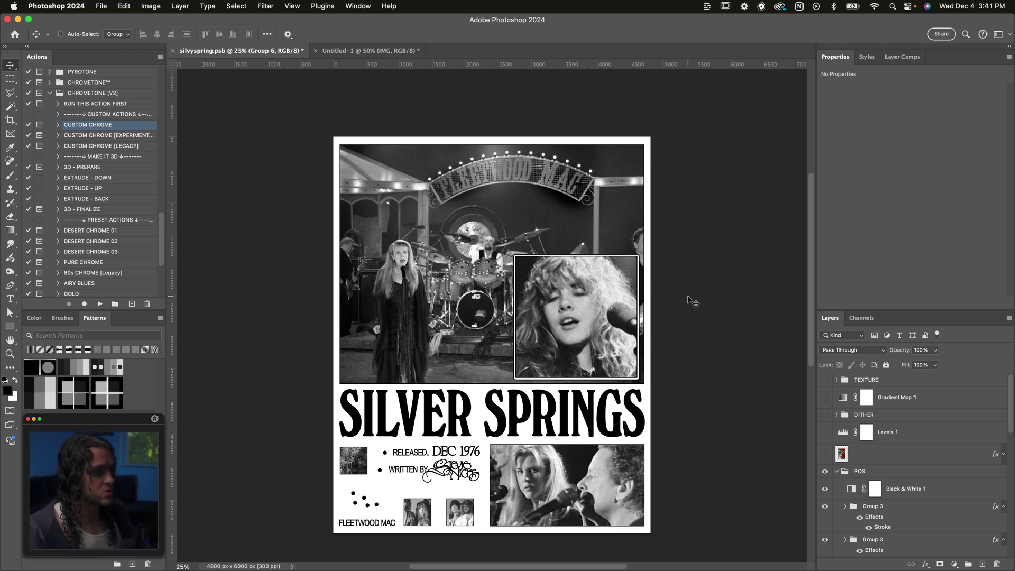
{"action": "scroll", "coordinate": [689, 300], "scroll_direction": "down", "scroll_amount": 1}
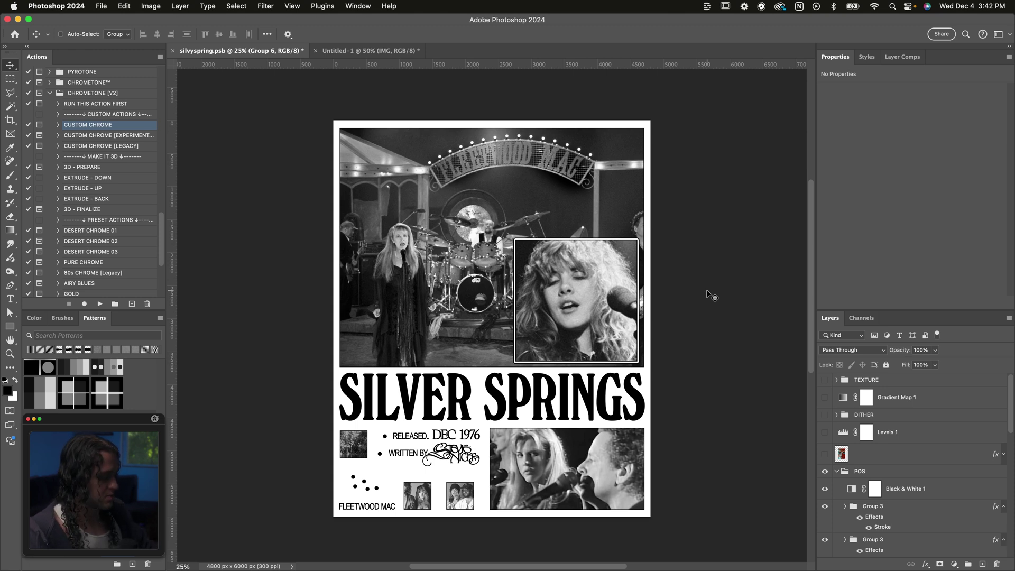
{"action": "key", "text": "super+n"}
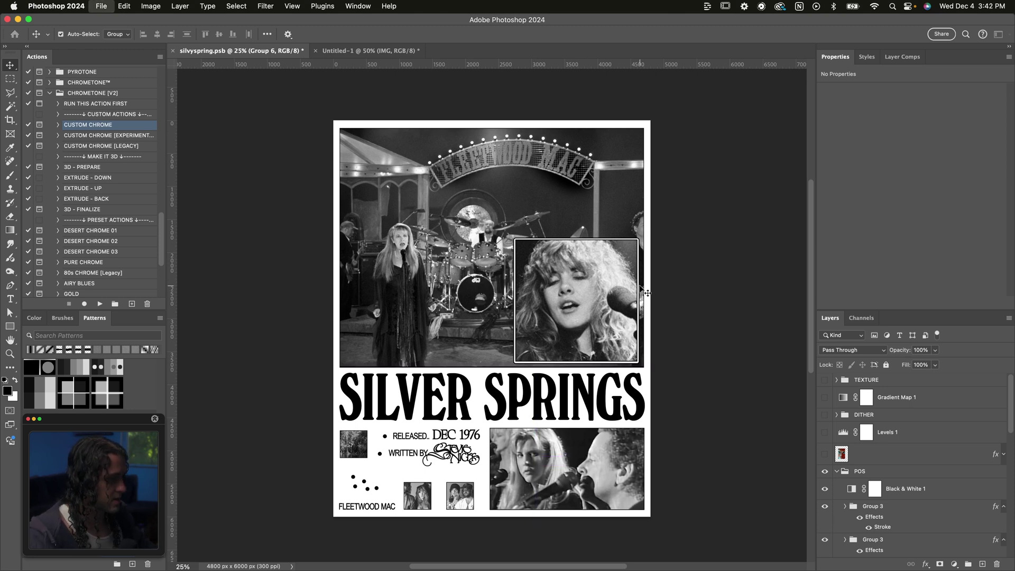
Create a new 8 × 8 pixel document at 72 pixels/inch
{"action": "left_click_drag", "start_coordinate": [663, 59], "coordinate": [524, 116]}
{"action": "left_click", "coordinate": [756, 212]}
{"action": "left_click", "coordinate": [721, 234]}
{"action": "double_click", "coordinate": [693, 213]}
{"action": "type", "text": "8"}
{"action": "key", "text": "Tab"}
{"action": "type", "text": "8"}
{"action": "key", "text": "Tab"}
{"action": "type", "text": "7"}
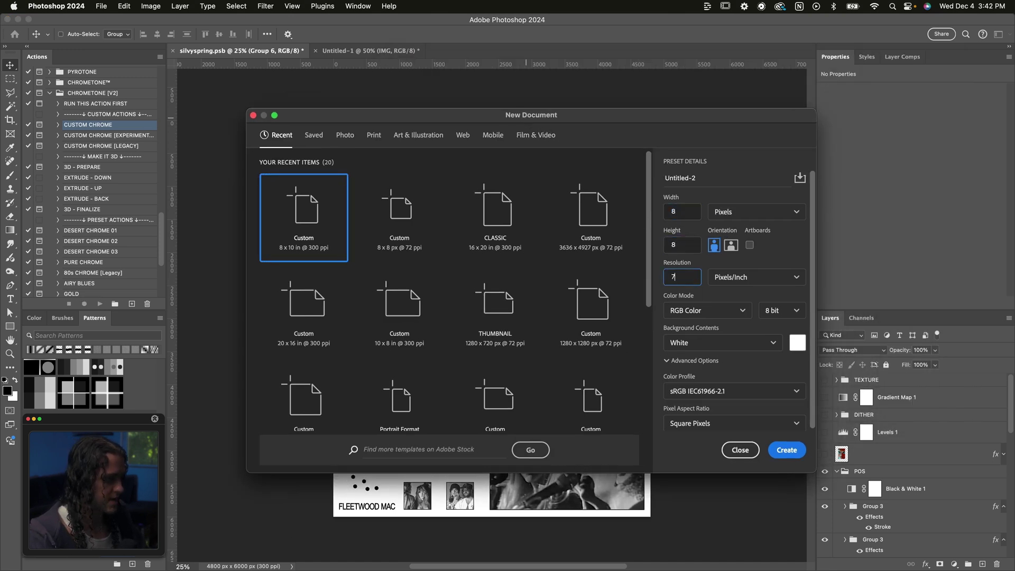
{"action": "key", "text": "Return"}
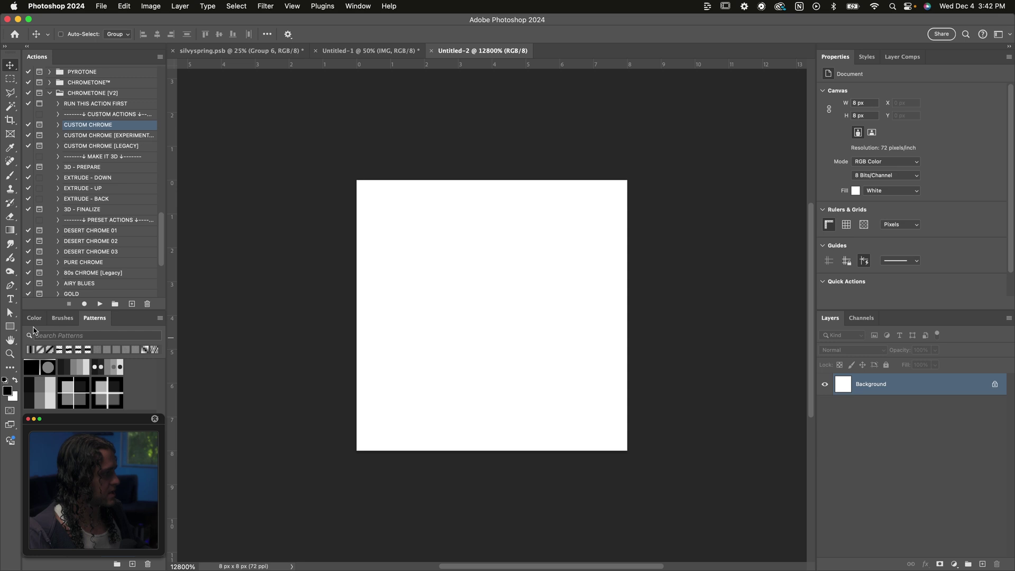
{"action": "left_click", "coordinate": [10, 327]}
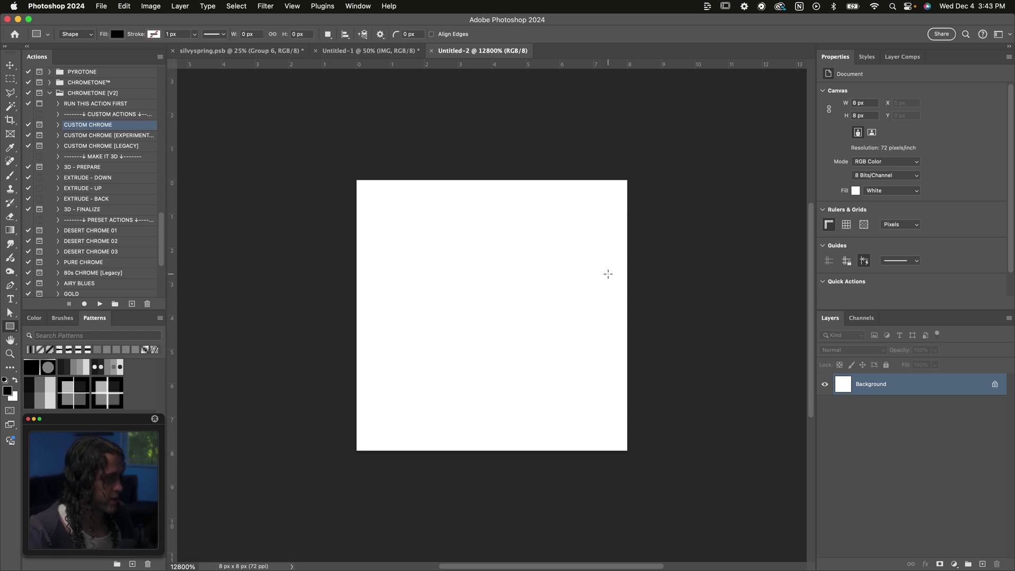
Draw a tall black rectangle, centre it on the tile and duplicate it
{"action": "left_click_drag", "start_coordinate": [424, 145], "coordinate": [483, 471]}
{"action": "key", "text": "v"}
{"action": "left_click_drag", "start_coordinate": [476, 296], "coordinate": [492, 296]}
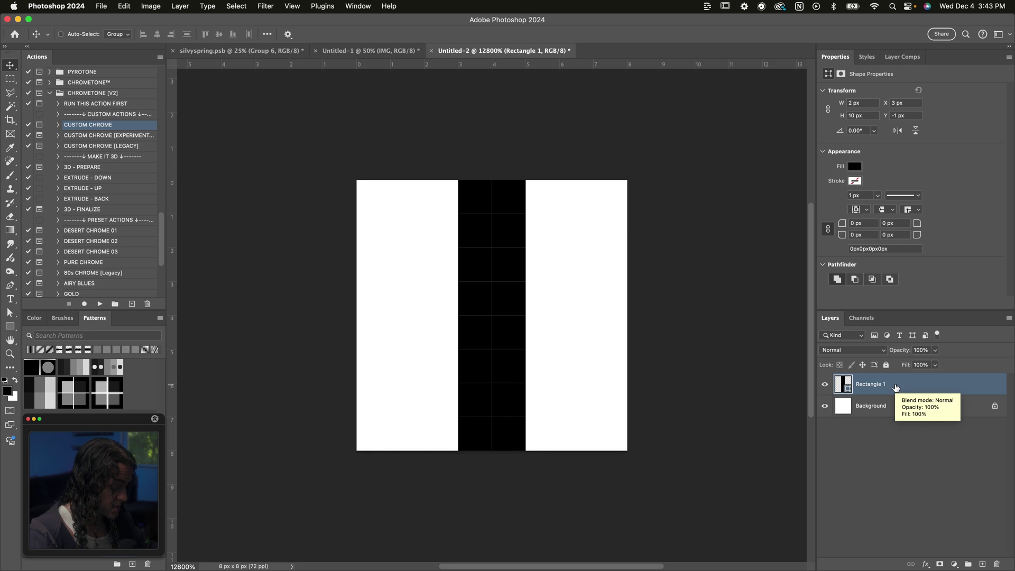
{"action": "key", "text": "super+j"}
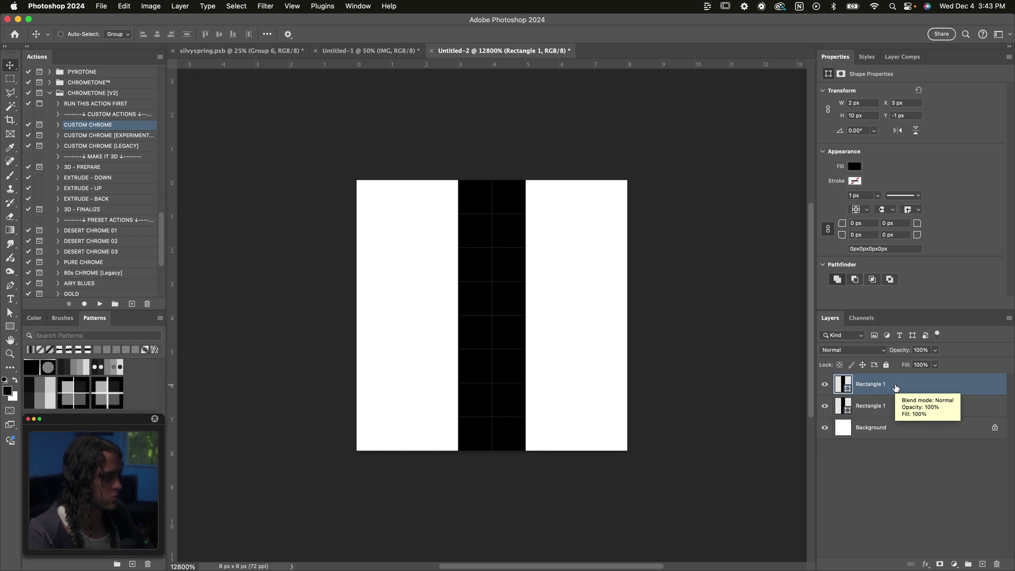
Blur the copy as a smart object with a 2 px Gaussian Blur, then duplicate it
{"action": "left_click", "coordinate": [275, 5]}
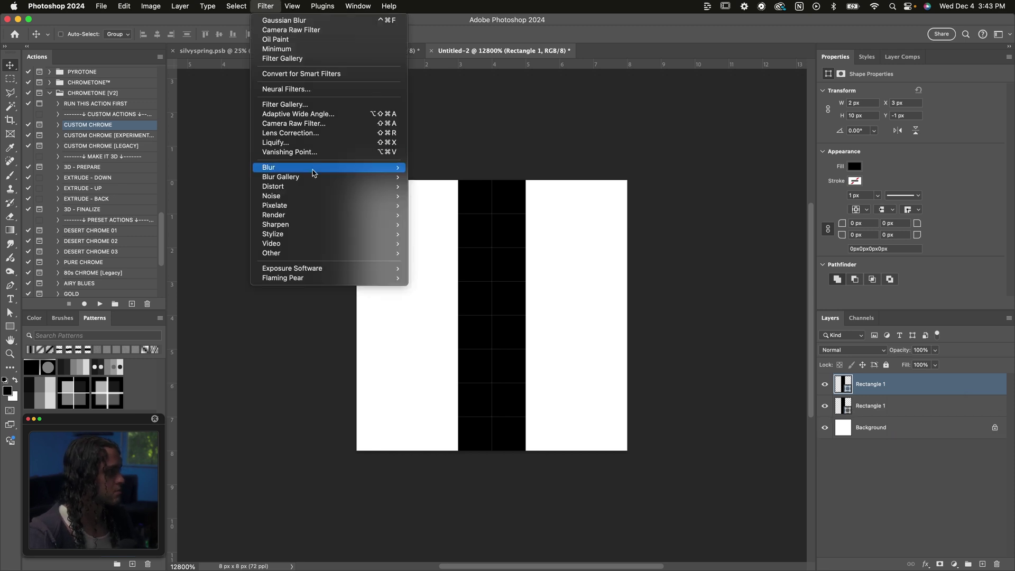
{"action": "mouse_move", "coordinate": [335, 167]}
{"action": "left_click", "coordinate": [440, 205]}
{"action": "left_click", "coordinate": [509, 225]}
{"action": "left_click_drag", "start_coordinate": [812, 136], "coordinate": [672, 131]}
{"action": "type", "text": "2"}
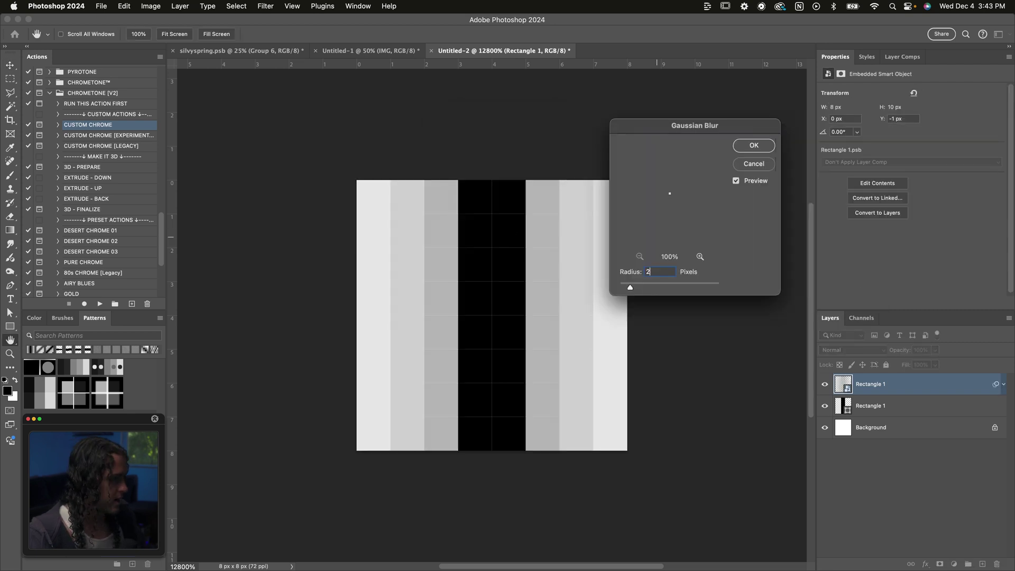
{"action": "left_click", "coordinate": [754, 148]}
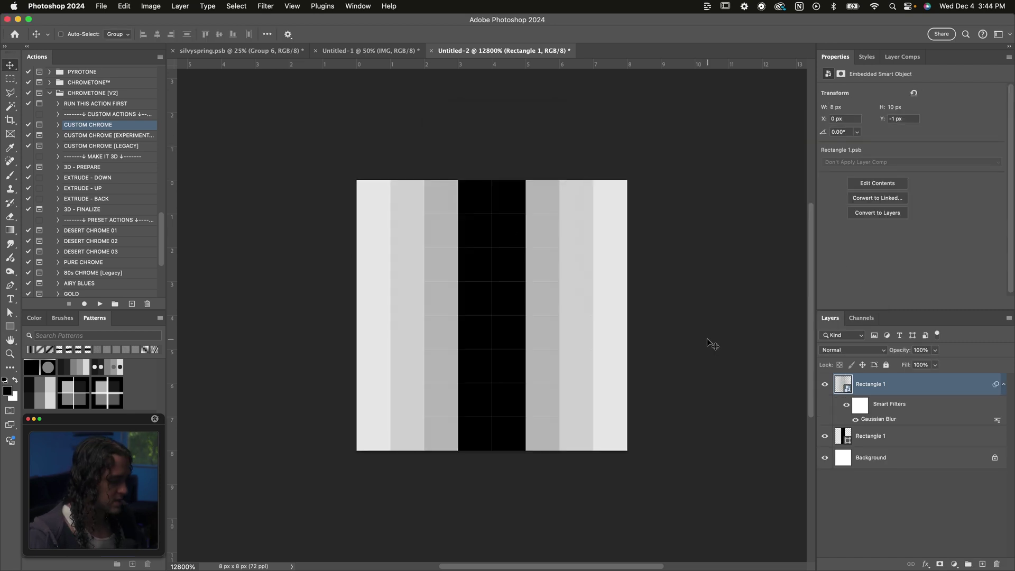
{"action": "key", "text": "super+j"}
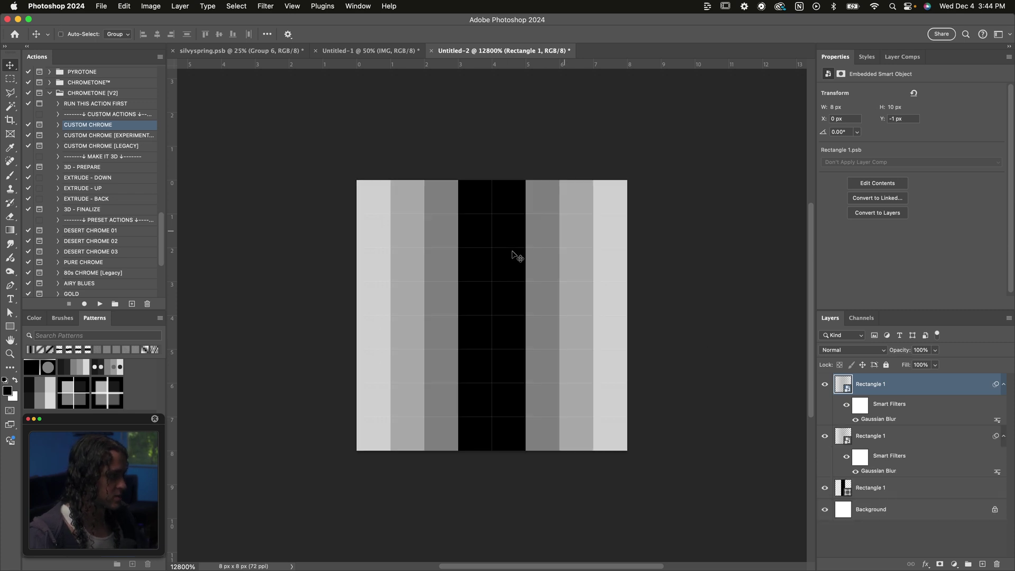
{"action": "left_click", "coordinate": [906, 486]}
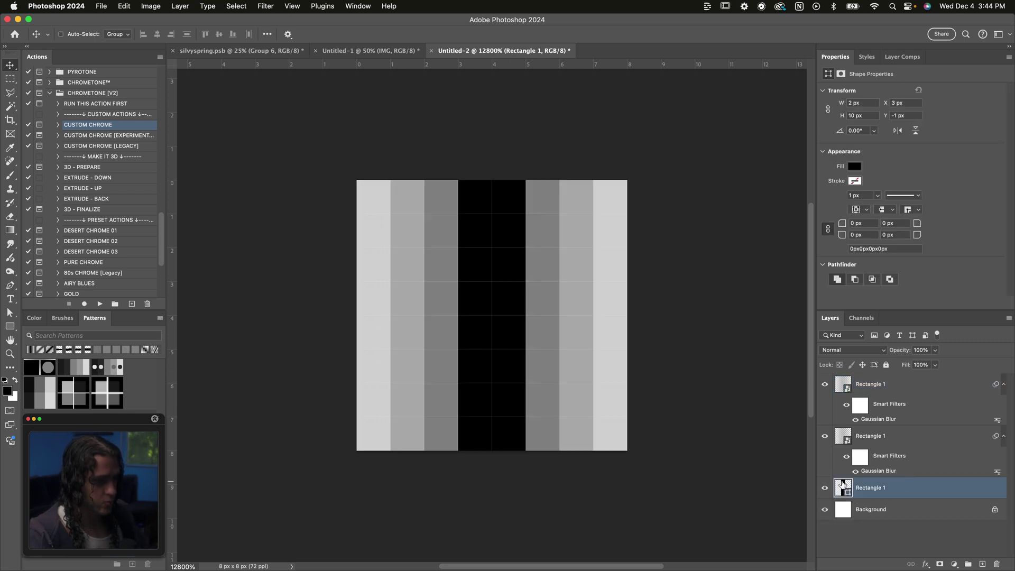
Give the unblurred rectangle a #3c3c3c Color Overlay, then stamp all visible stripes into a merged layer
{"action": "double_click", "coordinate": [907, 489]}
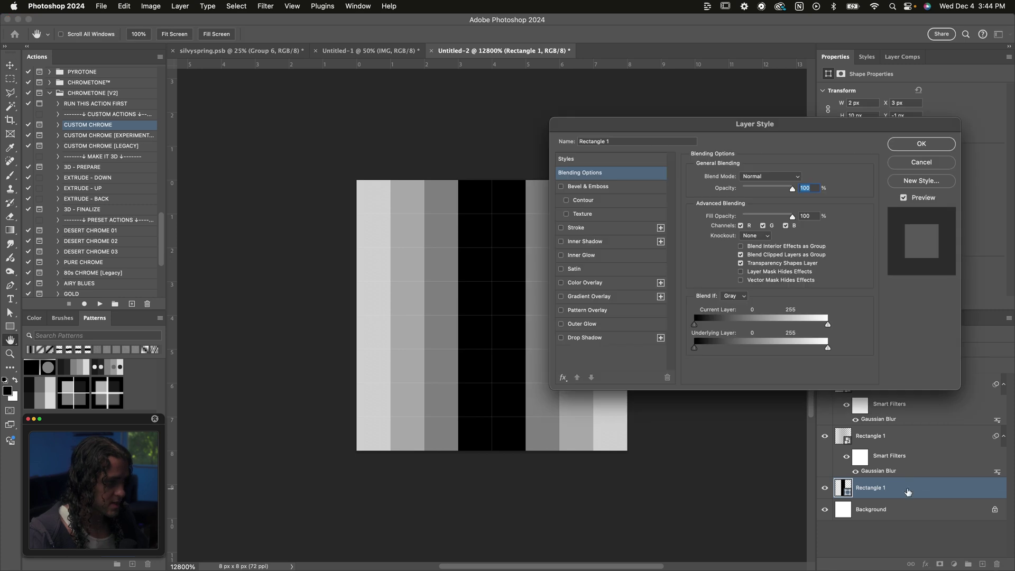
{"action": "left_click_drag", "start_coordinate": [654, 125], "coordinate": [668, 87]}
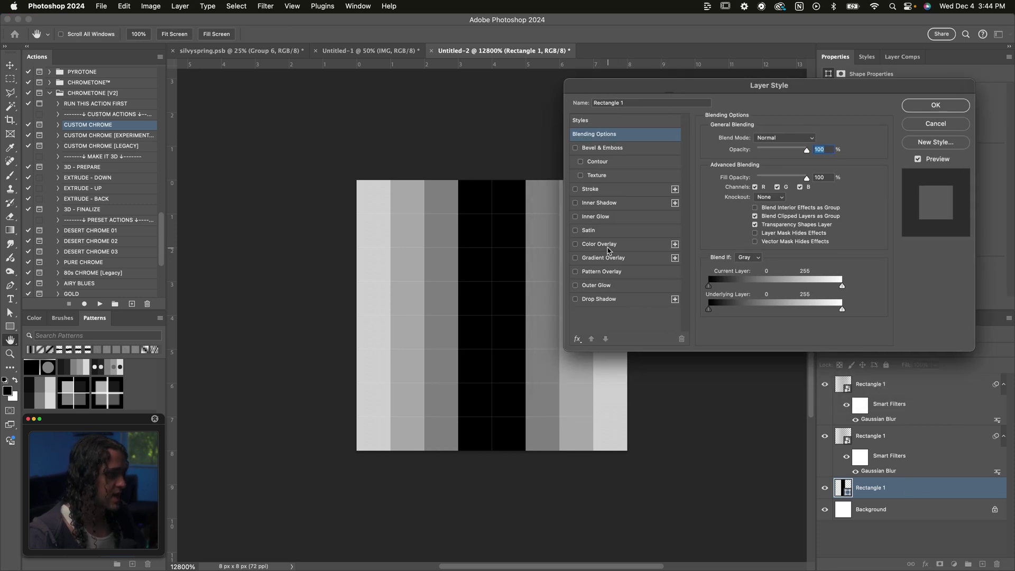
{"action": "left_click", "coordinate": [608, 249]}
{"action": "left_click_drag", "start_coordinate": [719, 90], "coordinate": [736, 155]}
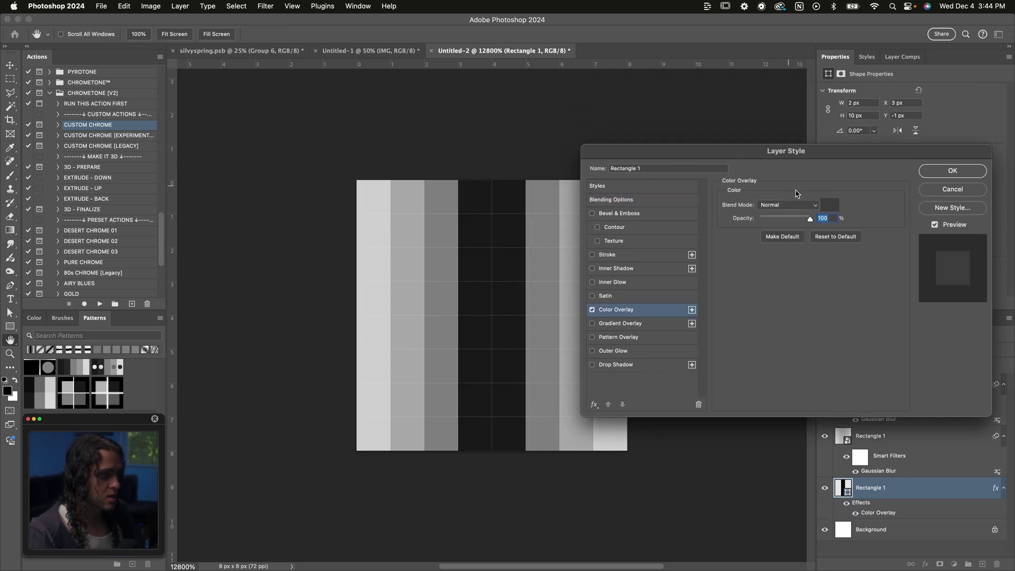
{"action": "left_click", "coordinate": [824, 205]}
{"action": "left_click_drag", "start_coordinate": [664, 276], "coordinate": [650, 271]}
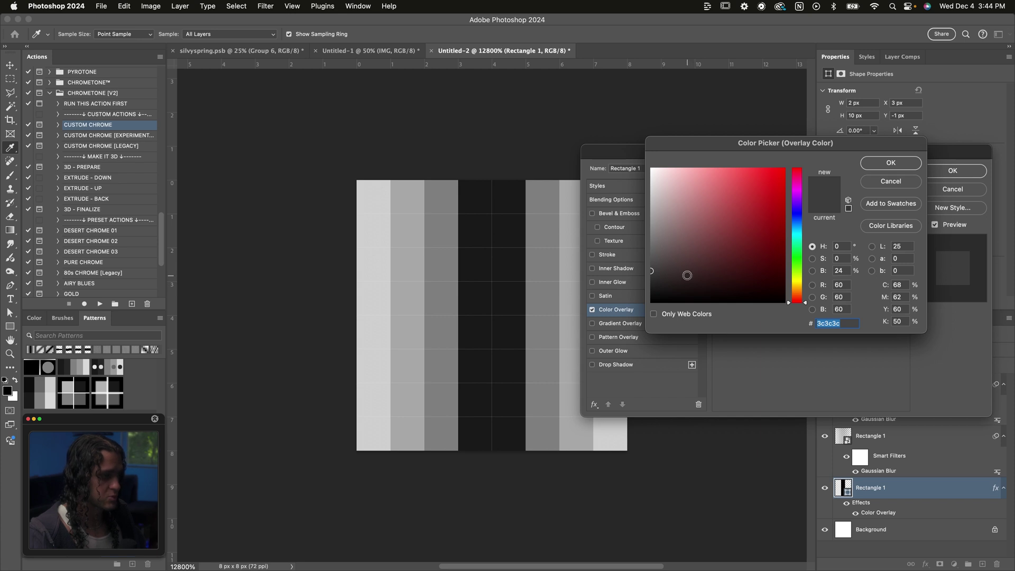
{"action": "left_click", "coordinate": [892, 166]}
{"action": "left_click", "coordinate": [943, 173]}
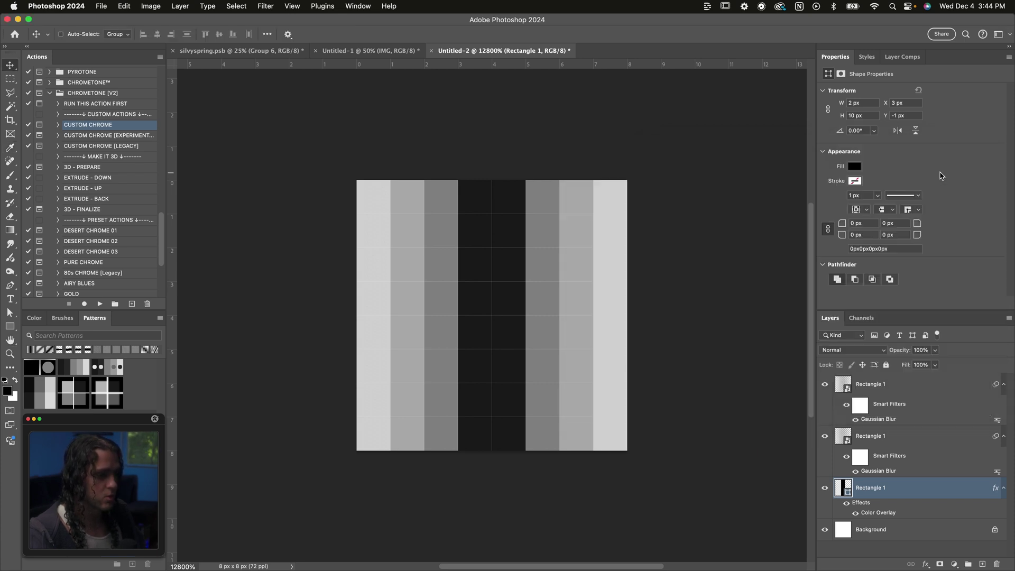
{"action": "left_click", "coordinate": [882, 385]}
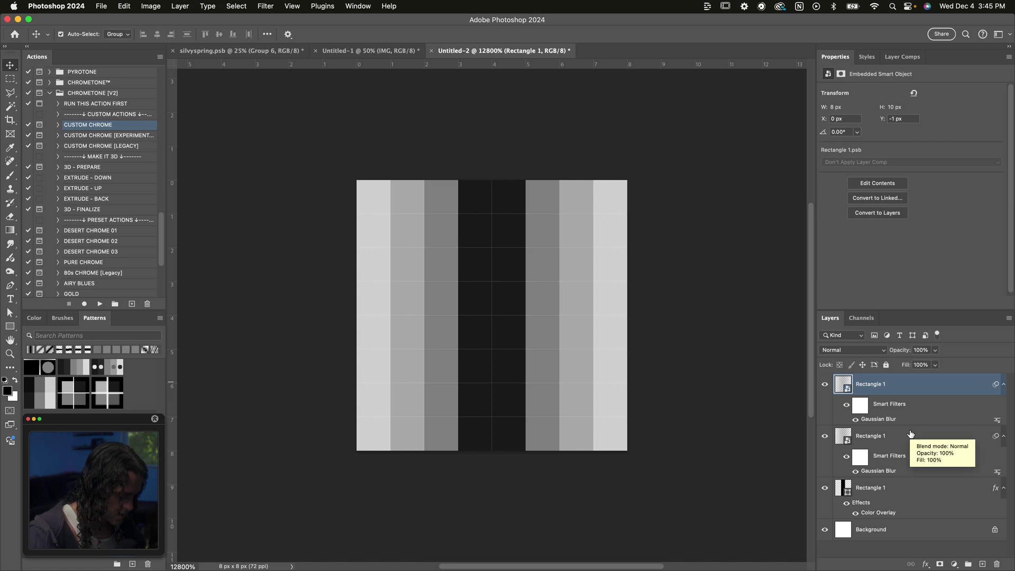
{"action": "key", "text": "super+alt+shift+e"}
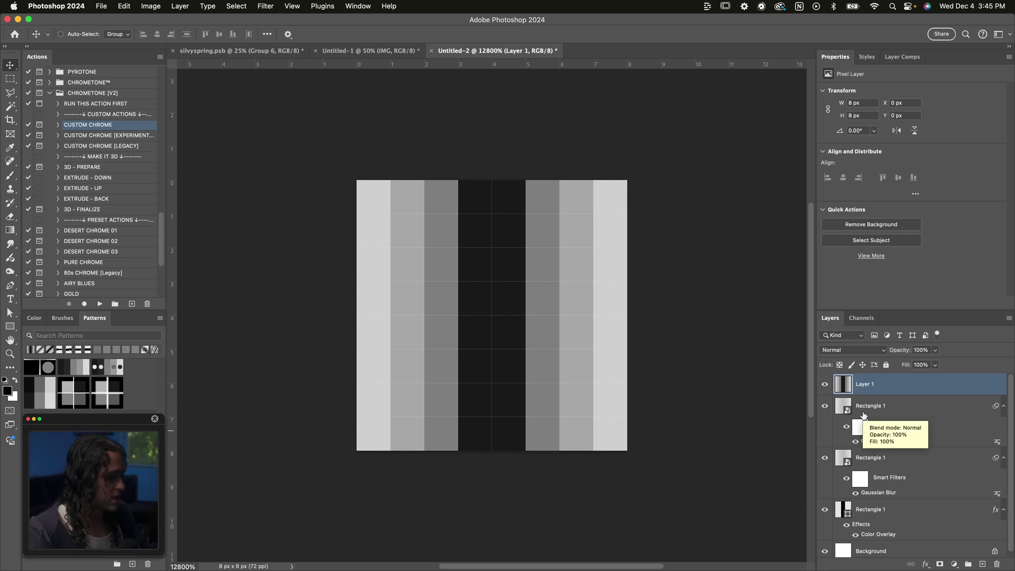
Select the whole tile and save it in the Patterns panel as a new pattern named 'Ve'
{"action": "key", "text": "super+a"}
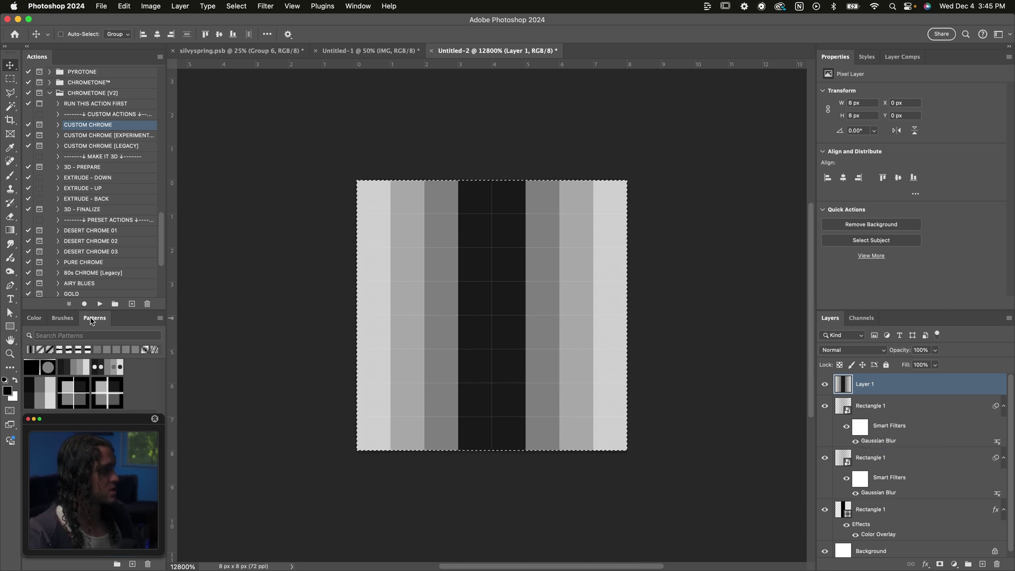
{"action": "left_click", "coordinate": [356, 5]}
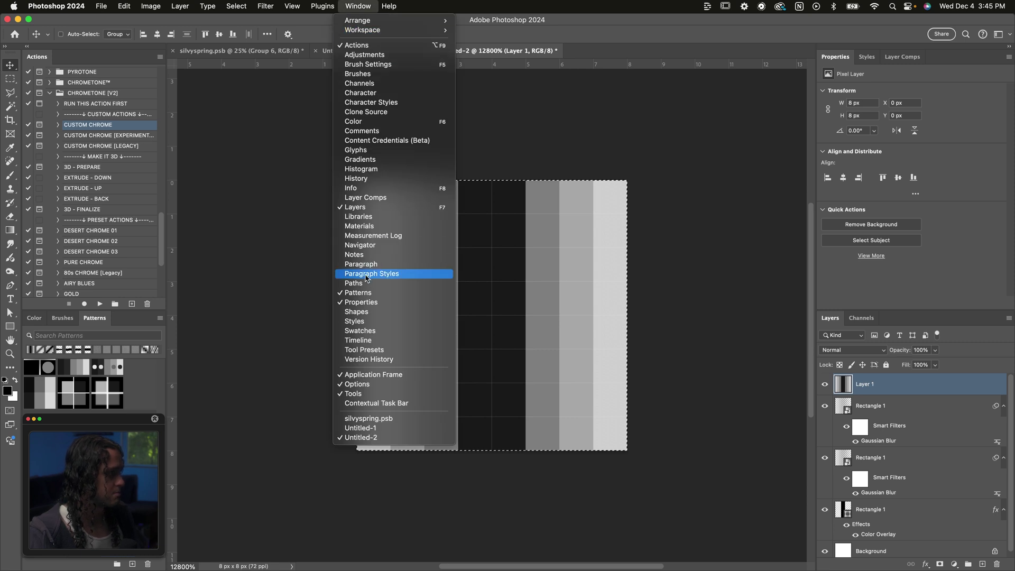
{"action": "left_click", "coordinate": [178, 316]}
{"action": "left_click_drag", "start_coordinate": [94, 317], "coordinate": [89, 56]}
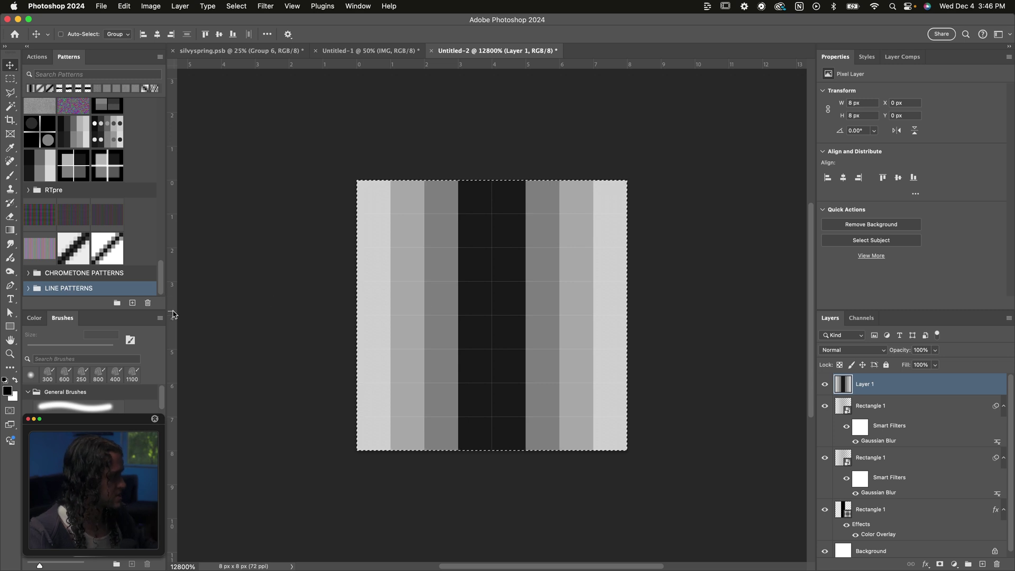
{"action": "left_click", "coordinate": [132, 305]}
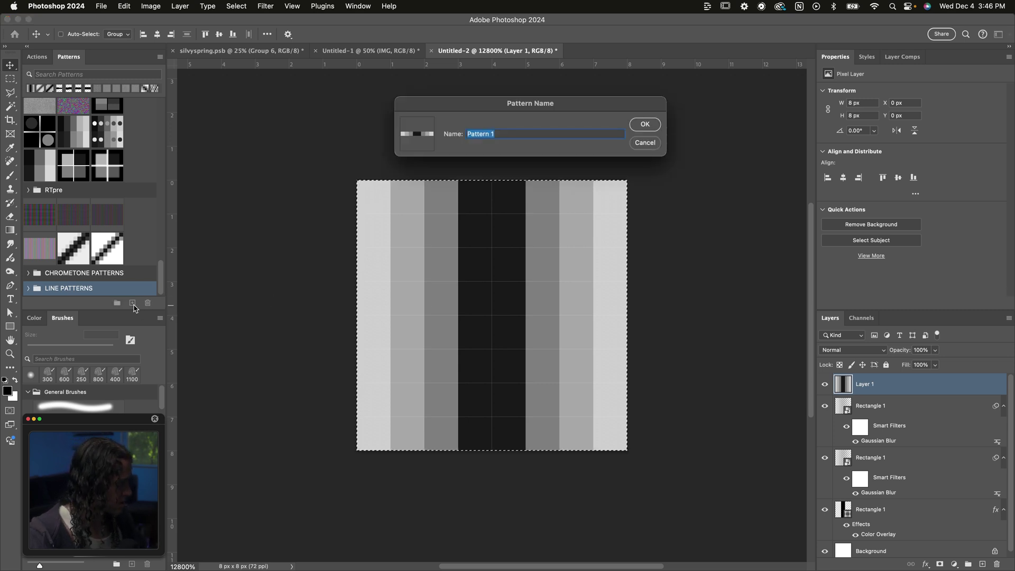
{"action": "left_click_drag", "start_coordinate": [559, 104], "coordinate": [521, 121]}
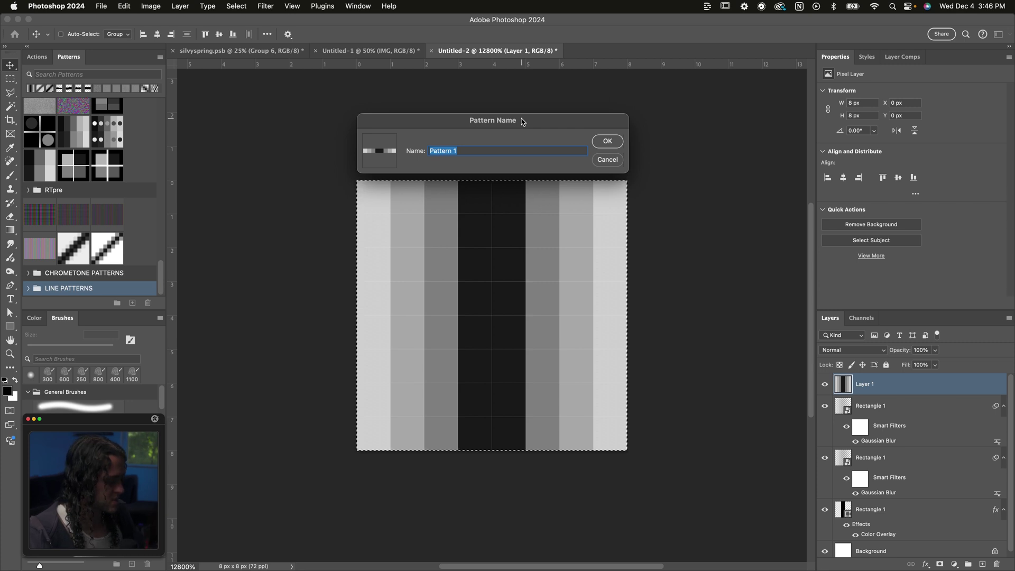
{"action": "type", "text": "VerticalLine"}
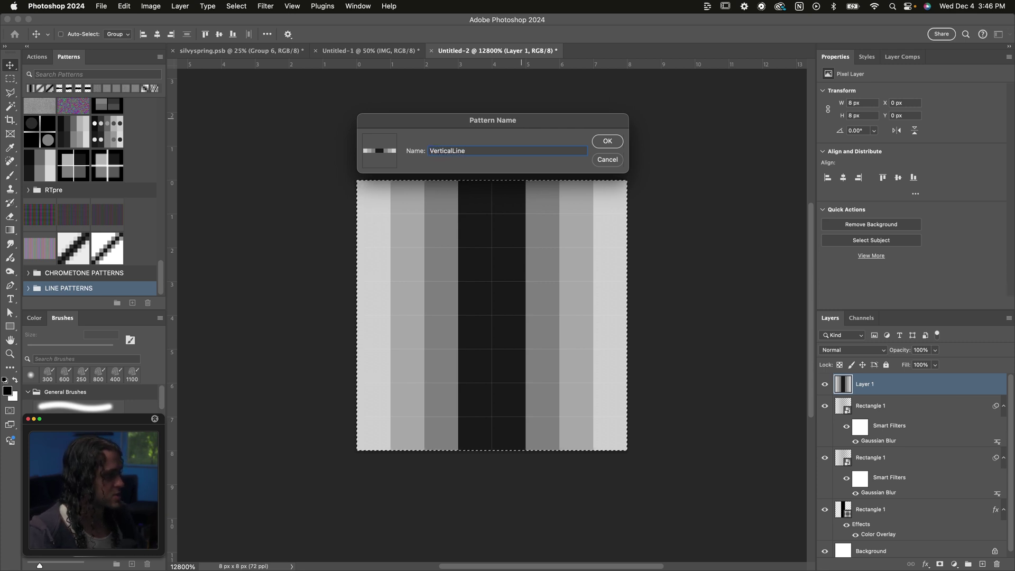
{"action": "key", "text": "Return"}
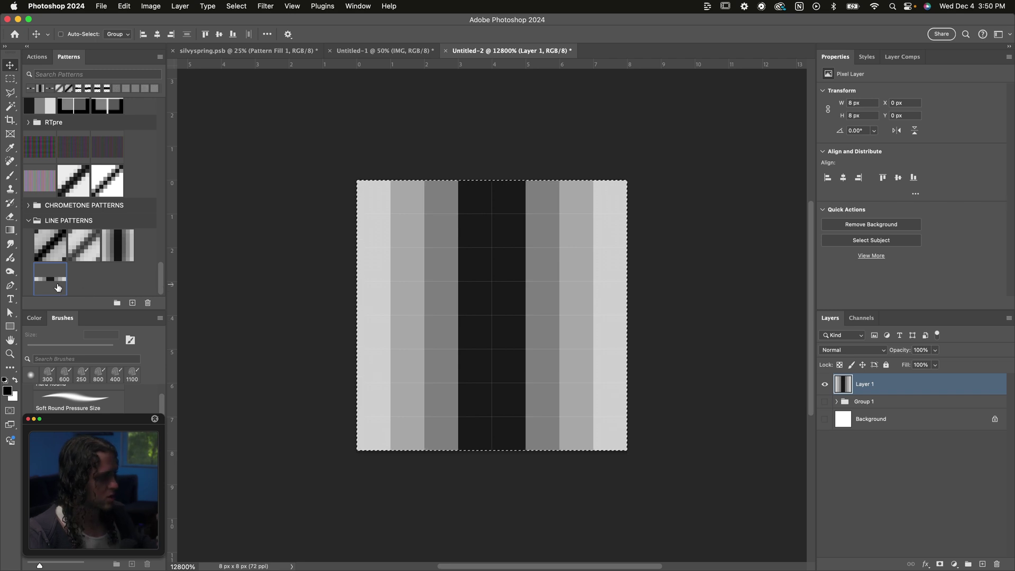
In silvyspring.psb, add a new layer filled with the vertical line pattern as Pattern Fill 2
{"action": "left_click", "coordinate": [349, 51]}
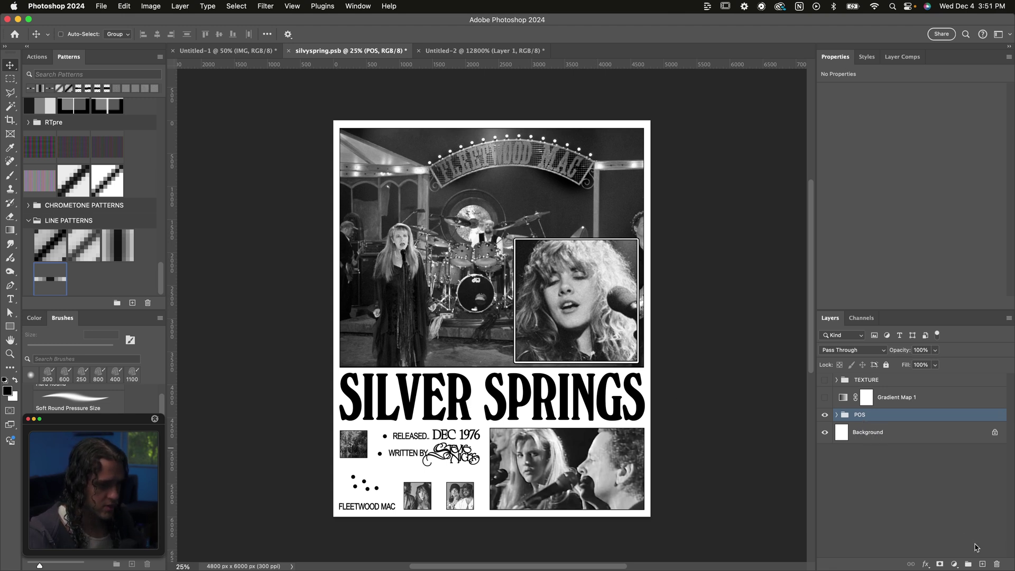
{"action": "left_click", "coordinate": [981, 564]}
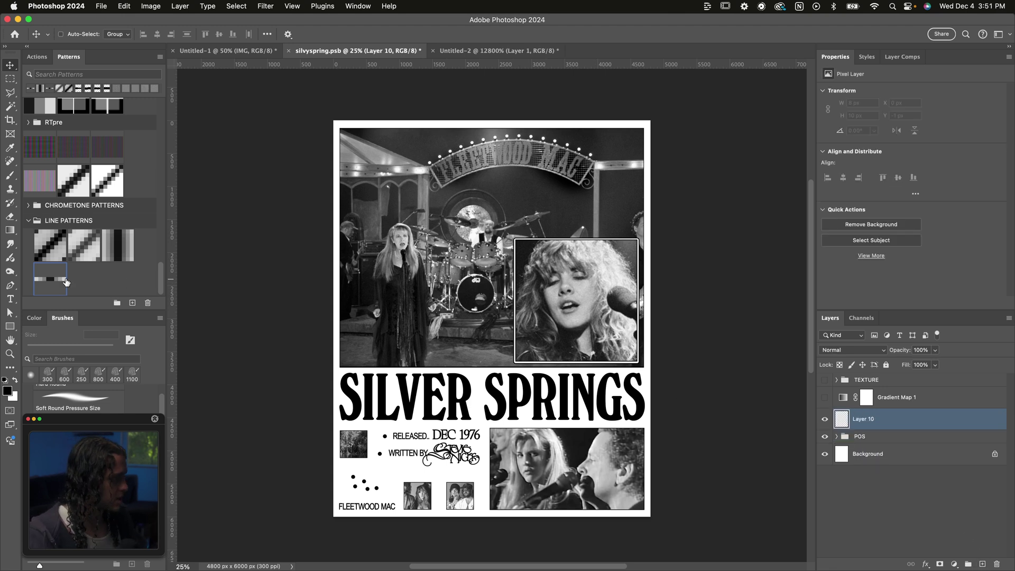
{"action": "left_click", "coordinate": [64, 282]}
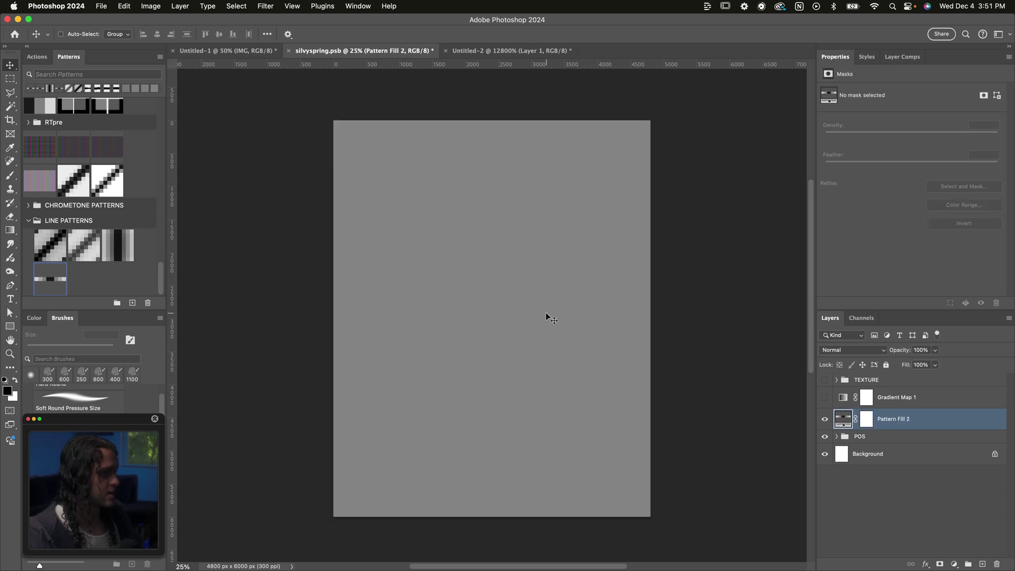
{"action": "key", "text": "super+equal"}
{"action": "key", "text": "super+equal"}
{"action": "key", "text": "super+equal"}
{"action": "key", "text": "super+equal"}
{"action": "key", "text": "super+equal"}
{"action": "key", "text": "super+equal"}
{"action": "key", "text": "super+equal"}
{"action": "key", "text": "super+equal"}
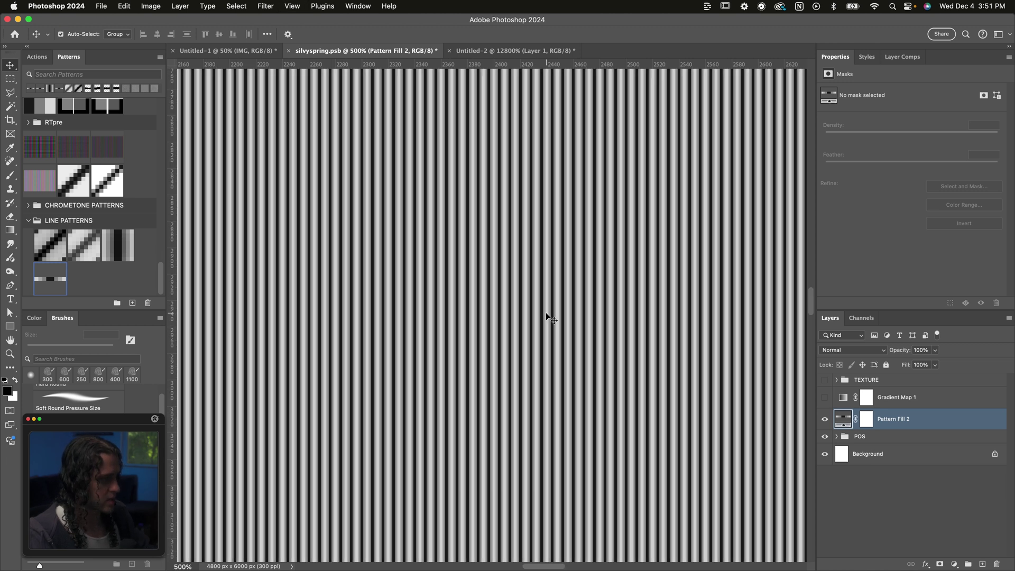
{"action": "key", "text": "super+minus"}
{"action": "key", "text": "super+minus"}
{"action": "key", "text": "super+minus"}
{"action": "key", "text": "super+minus"}
{"action": "key", "text": "super+minus"}
{"action": "key", "text": "super+minus"}
{"action": "key", "text": "super+minus"}
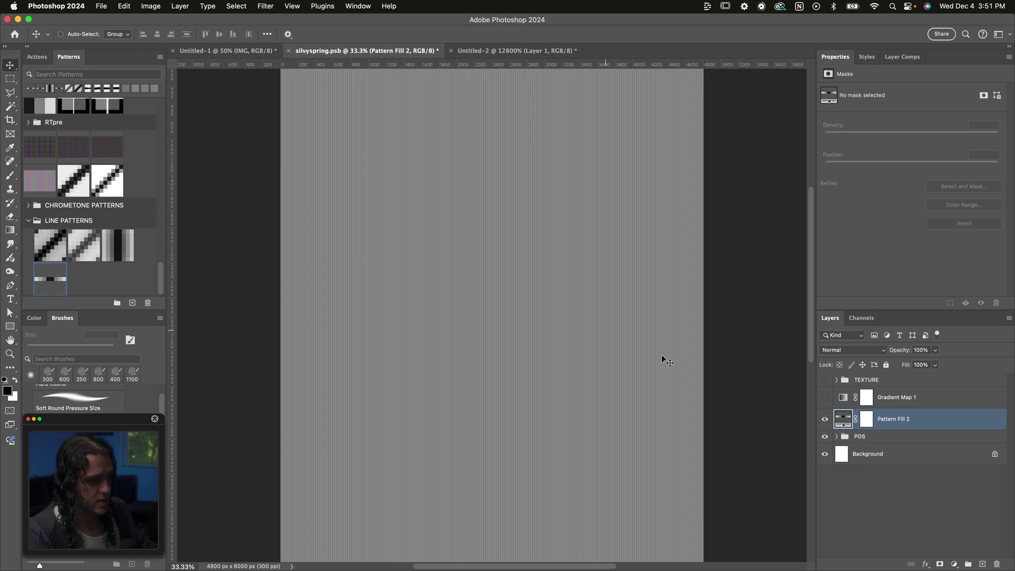
Scale the Pattern Fill 2 pattern to 400%
{"action": "double_click", "coordinate": [843, 421]}
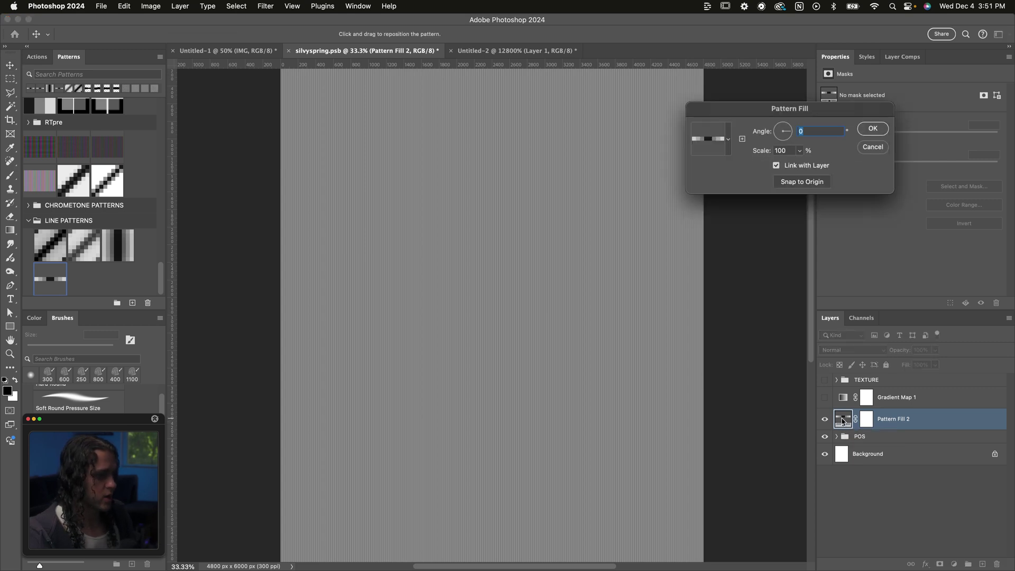
{"action": "left_click_drag", "start_coordinate": [761, 112], "coordinate": [582, 227]}
{"action": "key", "text": "Tab"}
{"action": "type", "text": "5"}
{"action": "key", "text": "BackSpace"}
{"action": "type", "text": "400"}
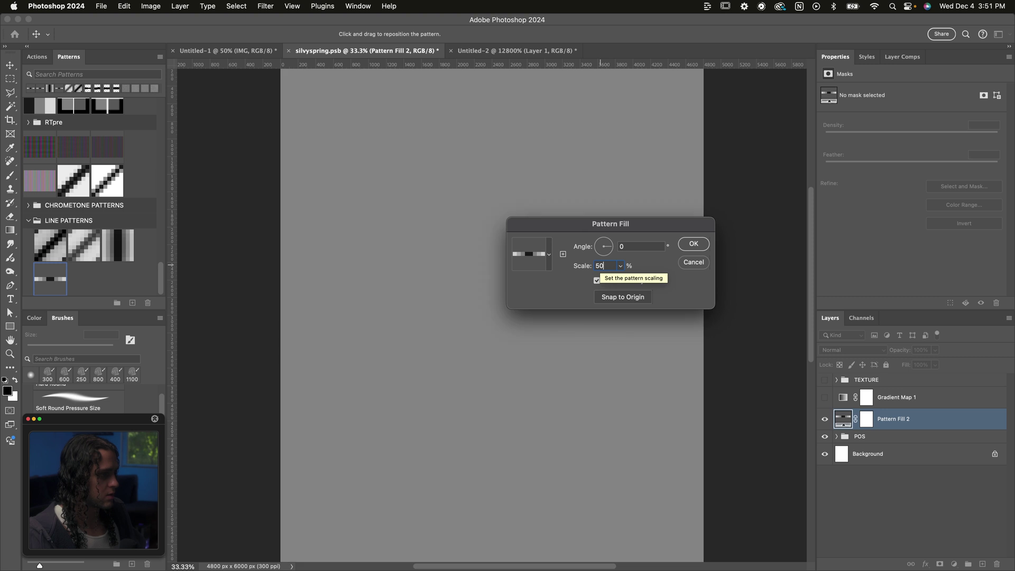
{"action": "left_click_drag", "start_coordinate": [598, 224], "coordinate": [669, 224]}
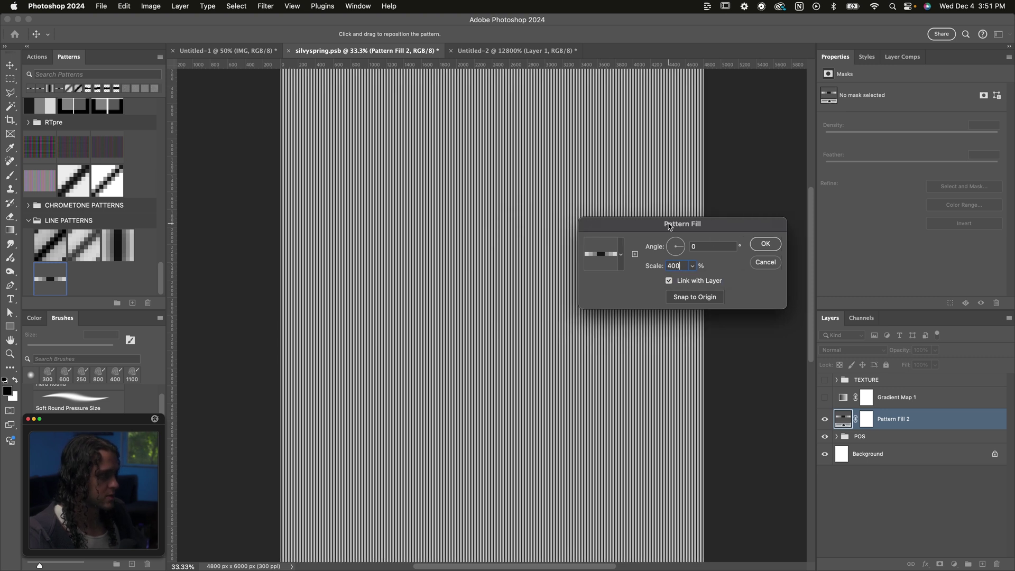
{"action": "left_click", "coordinate": [766, 244]}
Set Pattern Fill 2's blend mode to Hard Mix
{"action": "left_click", "coordinate": [853, 349]}
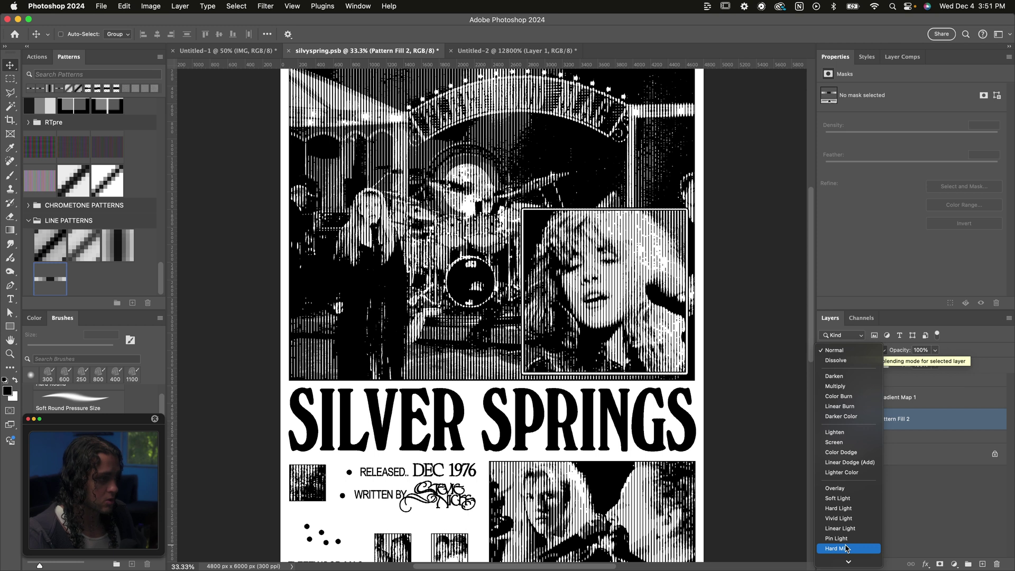
{"action": "left_click", "coordinate": [845, 548]}
{"action": "scroll", "coordinate": [566, 332], "scroll_direction": "up", "scroll_amount": 2}
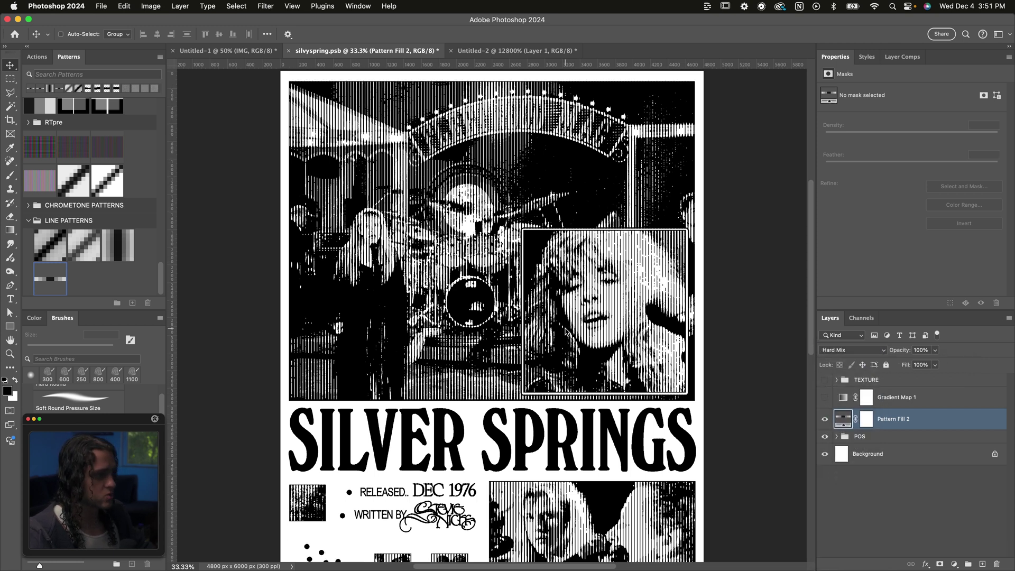
{"action": "scroll", "coordinate": [565, 332], "scroll_direction": "down", "scroll_amount": 3}
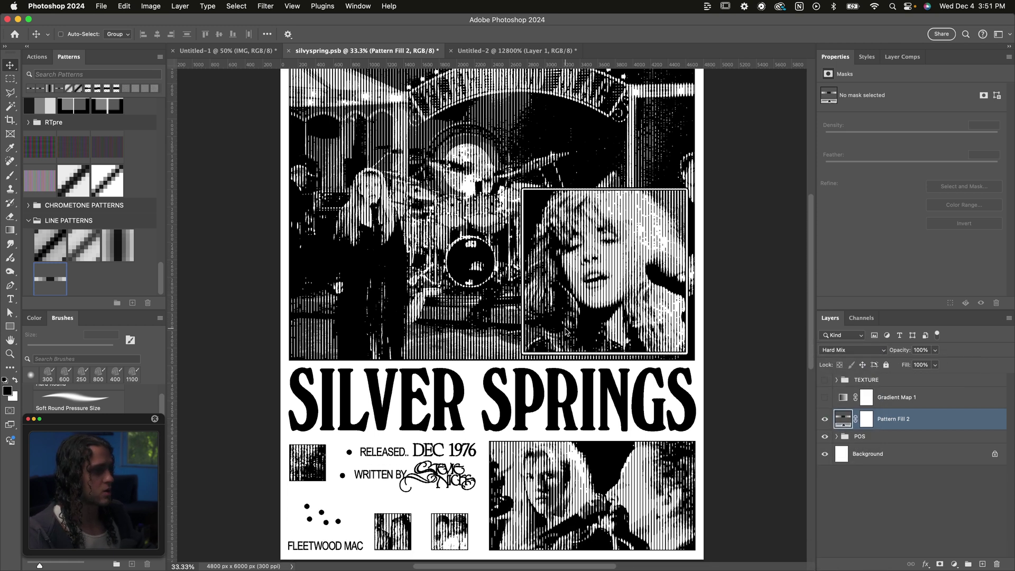
{"action": "scroll", "coordinate": [564, 332], "scroll_direction": "up", "scroll_amount": 3}
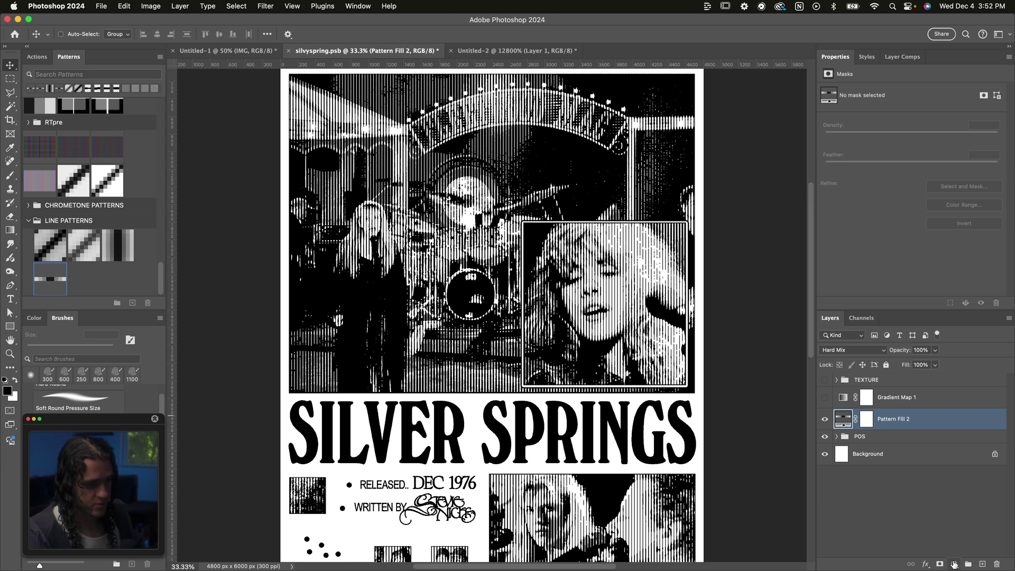
Add a Black & White adjustment layer and place it below Pattern Fill 2
{"action": "left_click", "coordinate": [954, 564]}
{"action": "left_click", "coordinate": [961, 530]}
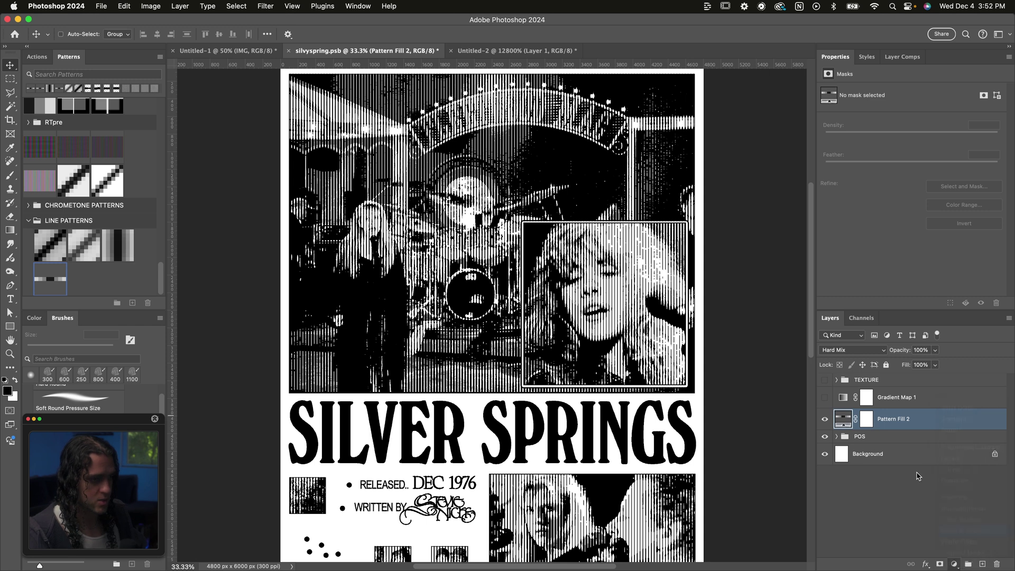
{"action": "left_click_drag", "start_coordinate": [901, 426], "coordinate": [900, 452]}
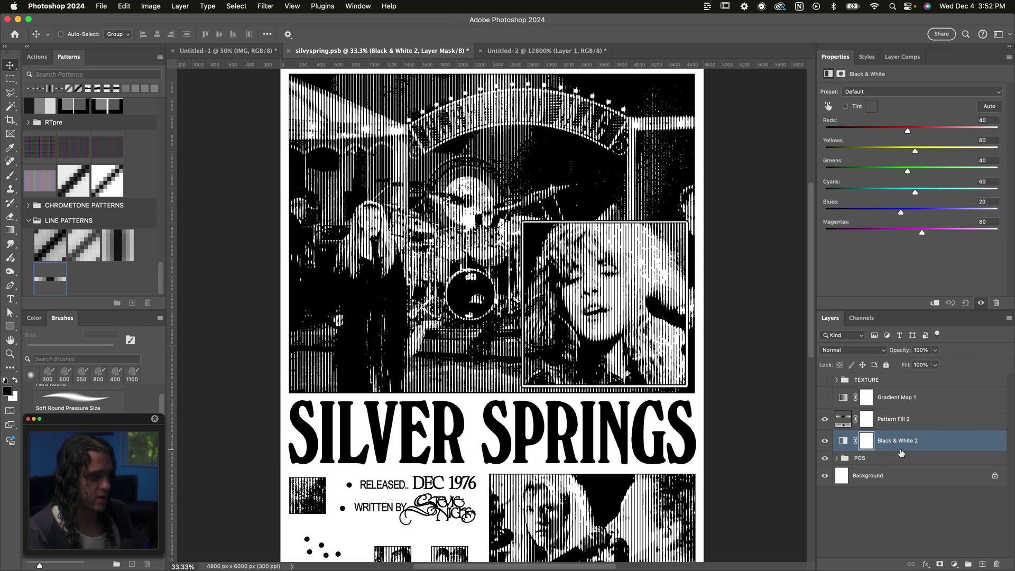
{"action": "left_click", "coordinate": [839, 423]}
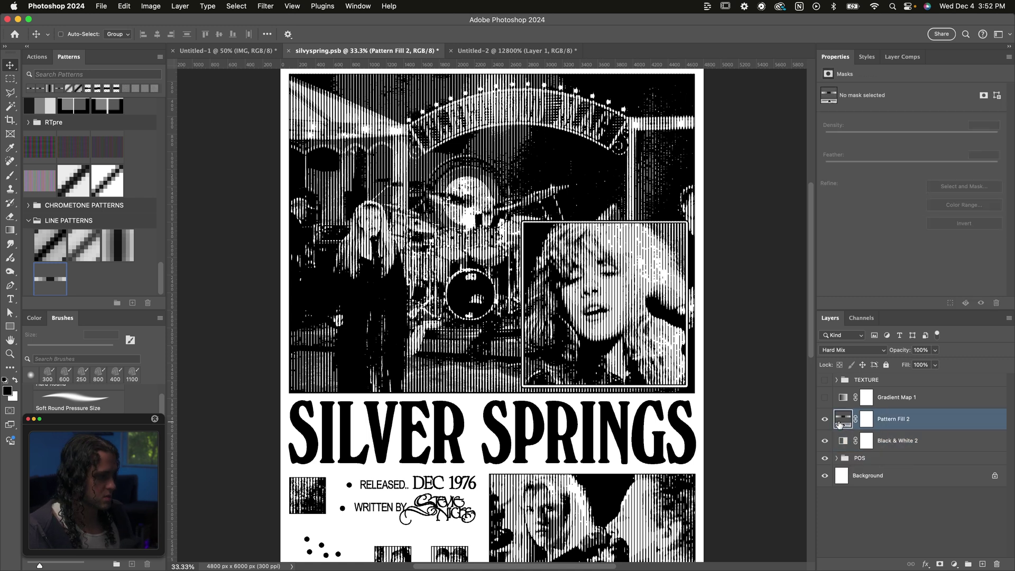
{"action": "left_click", "coordinate": [877, 440]}
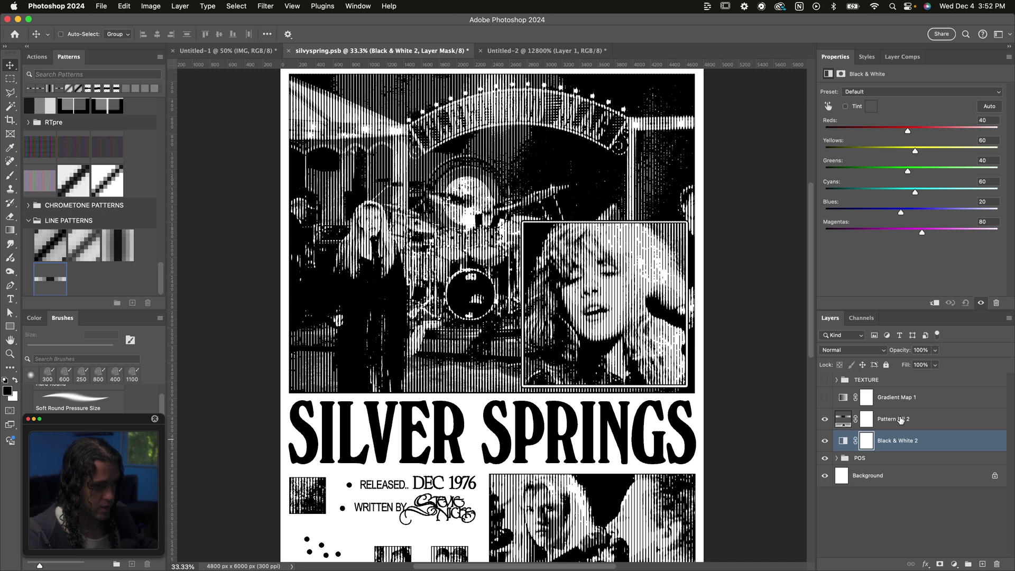
{"action": "left_click", "coordinate": [900, 420]}
Add a Threshold adjustment layer above Pattern Fill 2 and compare its effect
{"action": "left_click", "coordinate": [954, 563]}
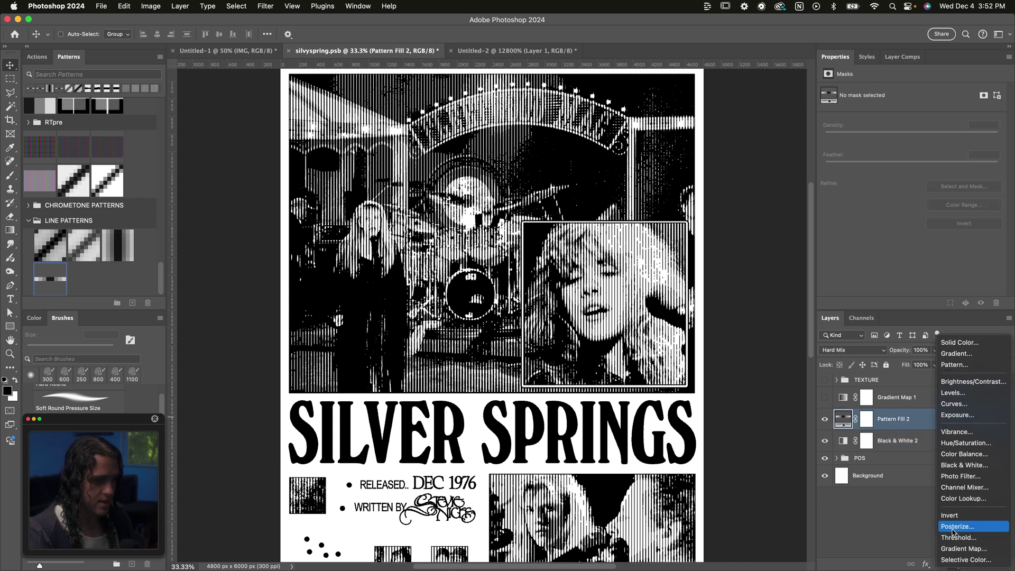
{"action": "left_click", "coordinate": [958, 537]}
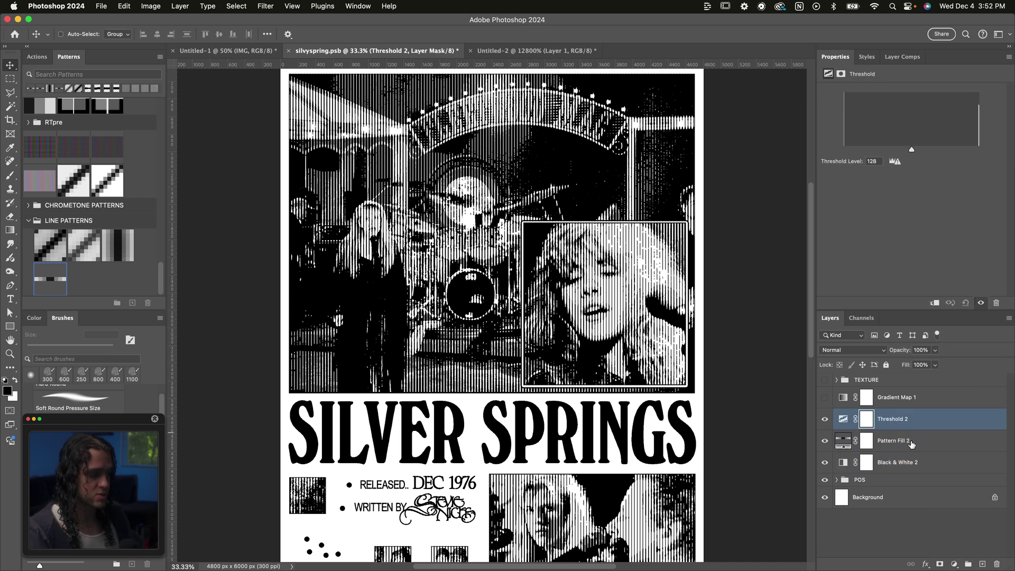
{"action": "left_click", "coordinate": [825, 419]}
{"action": "left_click", "coordinate": [825, 419]}
{"action": "left_click", "coordinate": [890, 442]}
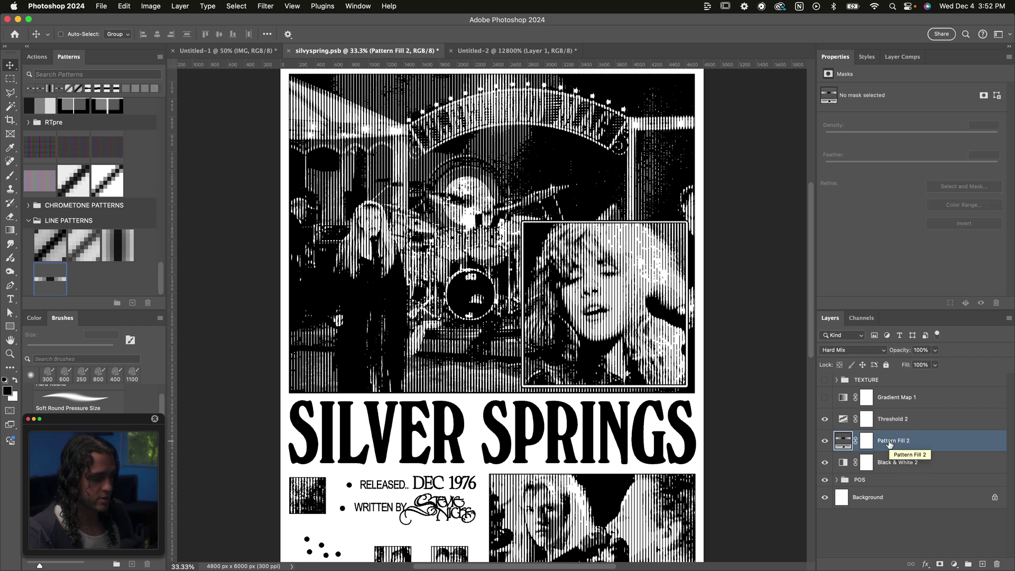
{"action": "left_click", "coordinate": [935, 365]}
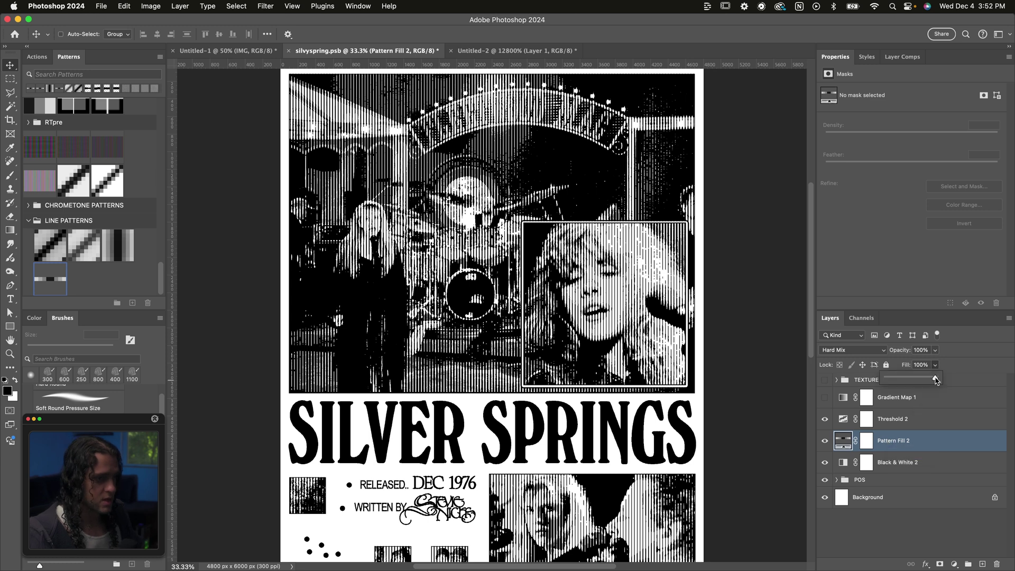
Set Pattern Fill 2's fill to around 50%, then make Gradient Map 1 visible
{"action": "mouse_move", "coordinate": [934, 379]}
{"action": "left_mouse_down"}
{"action": "mouse_move", "coordinate": [895, 379]}
{"action": "mouse_move", "coordinate": [934, 379]}
{"action": "mouse_move", "coordinate": [915, 380]}
{"action": "left_mouse_up"}
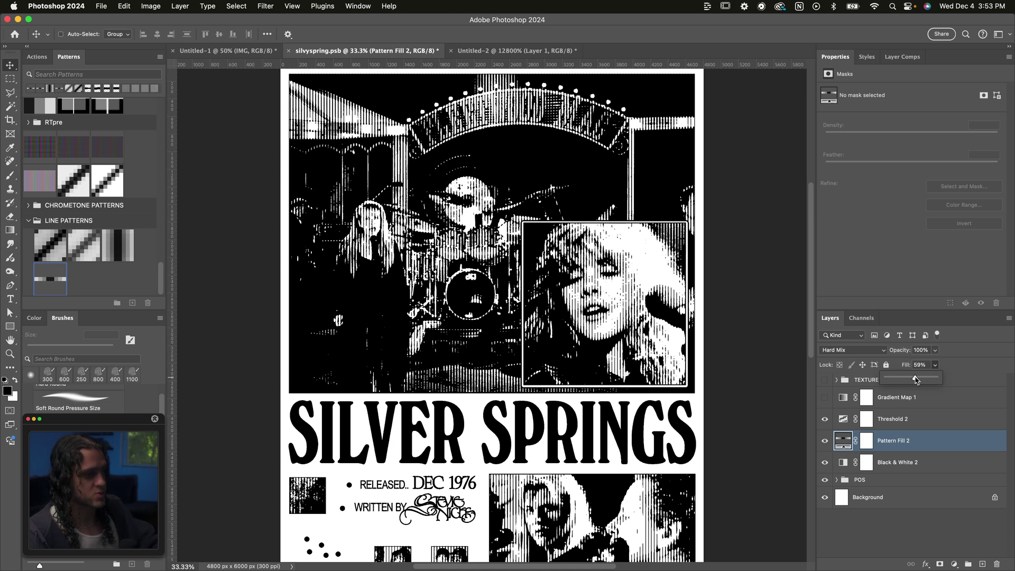
{"action": "mouse_move", "coordinate": [916, 379]}
{"action": "left_mouse_down"}
{"action": "mouse_move", "coordinate": [935, 380]}
{"action": "mouse_move", "coordinate": [911, 379]}
{"action": "left_mouse_up"}
{"action": "left_click", "coordinate": [933, 365]}
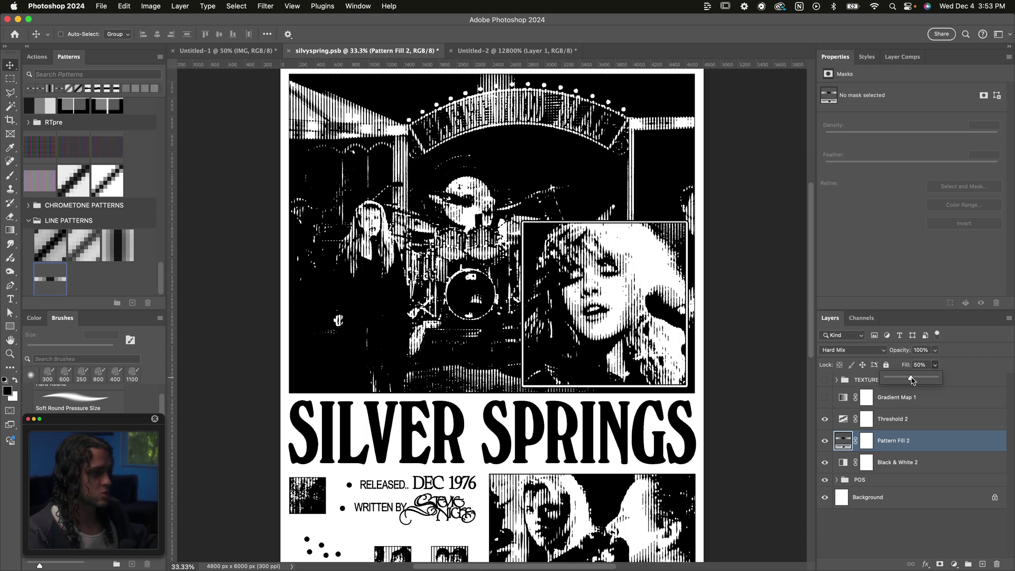
{"action": "scroll", "coordinate": [893, 402], "scroll_direction": "down", "scroll_amount": 1}
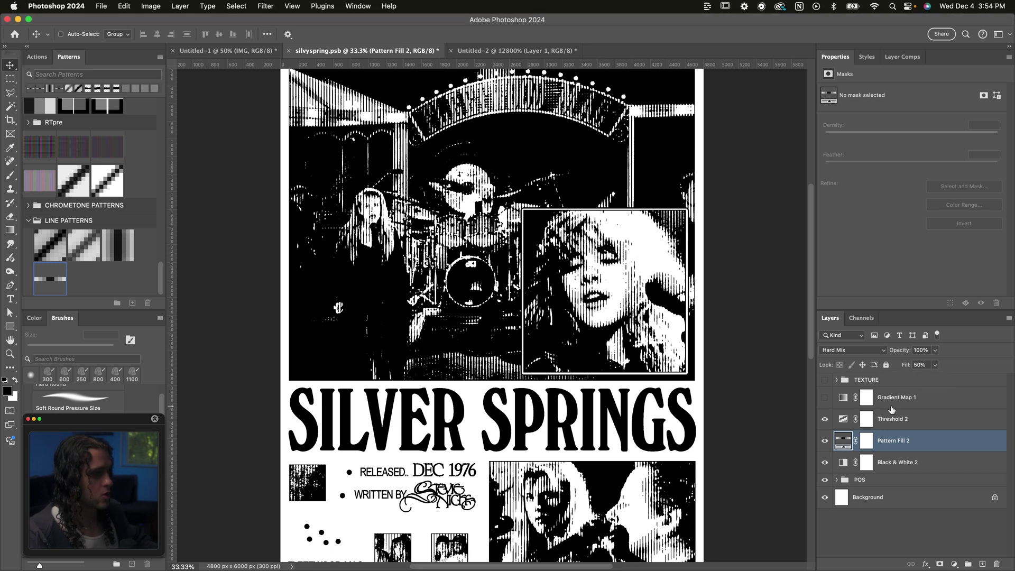
{"action": "left_click", "coordinate": [824, 397]}
Select Gradient Map 1 and make the TEXTURE group visible over the brown-and-yellow halftone
{"action": "left_click", "coordinate": [887, 401]}
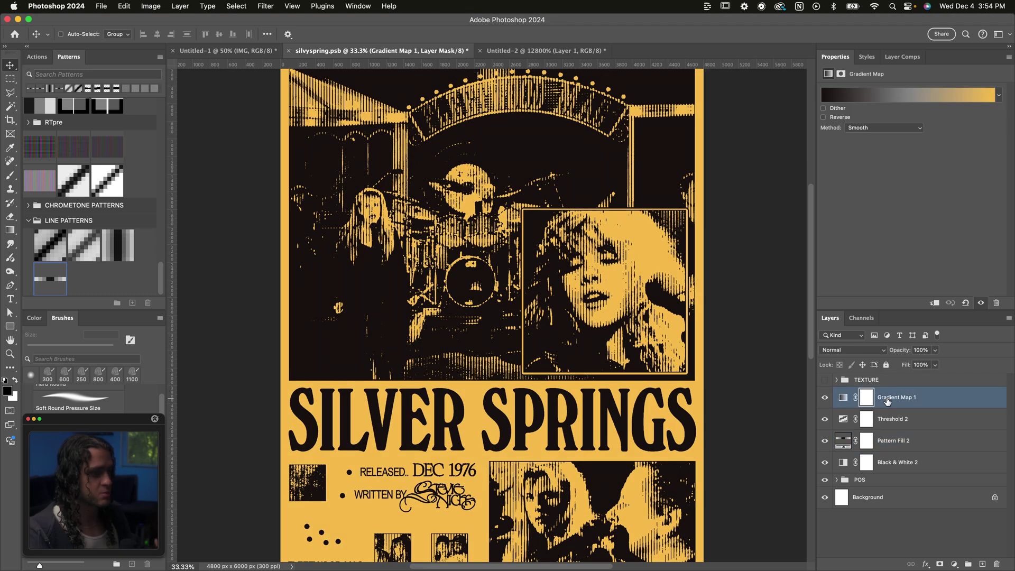
{"action": "left_click", "coordinate": [824, 381]}
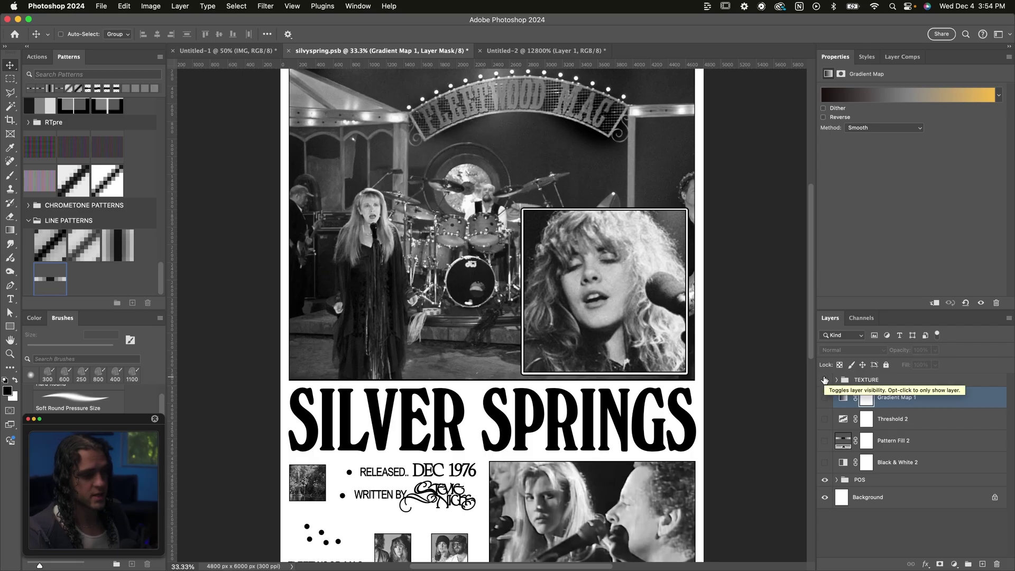
{"action": "left_click", "coordinate": [825, 379]}
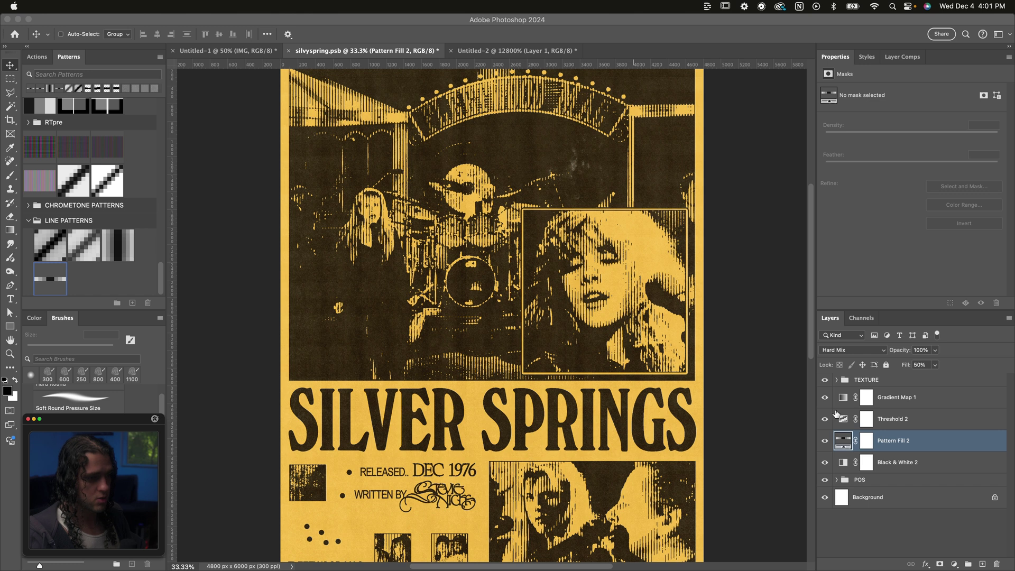
Rotate the Pattern Fill 2 line pattern to a -45° angle and set its scale to 300%
{"action": "double_click", "coordinate": [843, 440]}
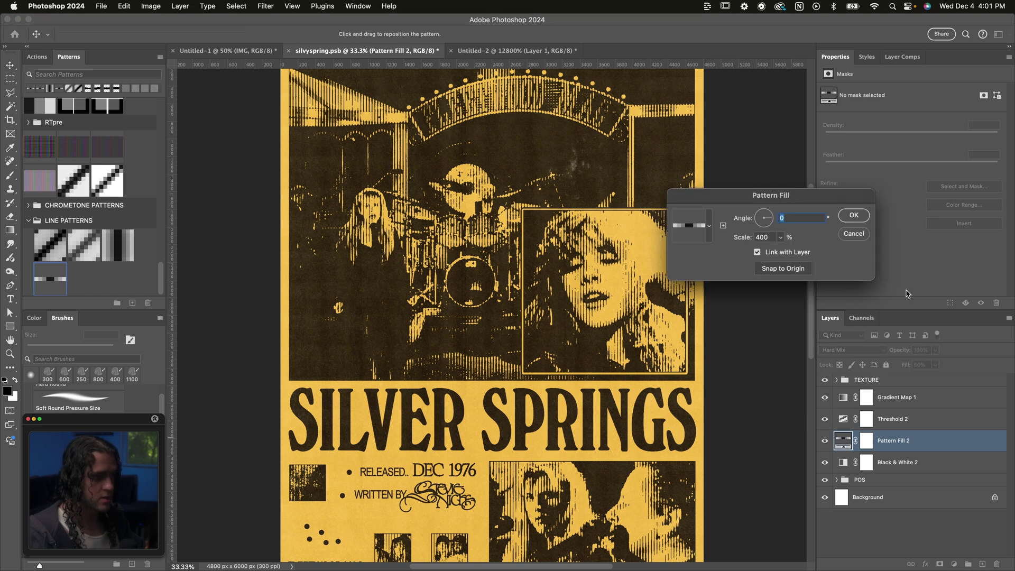
{"action": "left_click_drag", "start_coordinate": [781, 194], "coordinate": [689, 187]}
{"action": "type", "text": "90"}
{"action": "left_click_drag", "start_coordinate": [688, 188], "coordinate": [735, 108]}
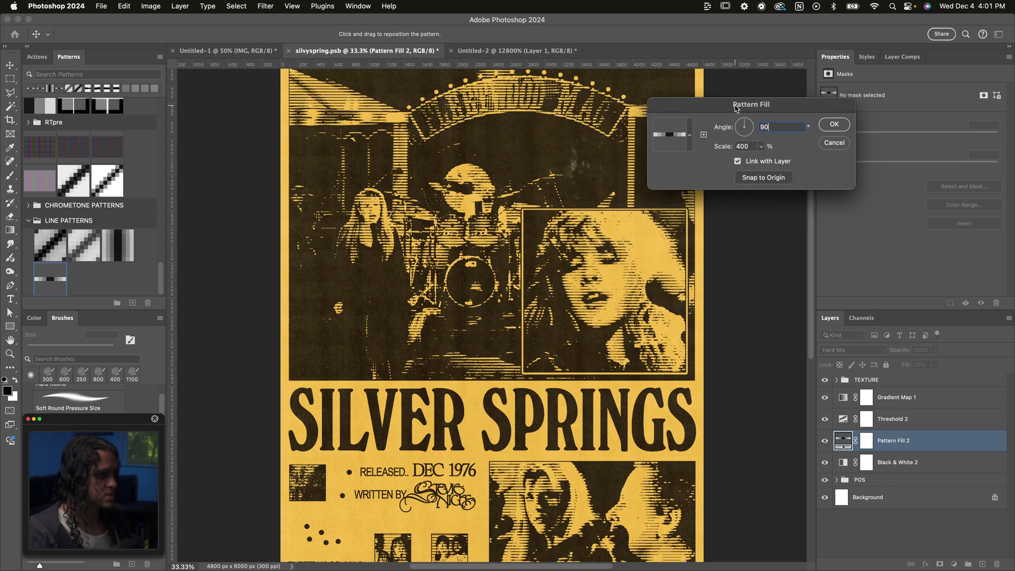
{"action": "scroll", "coordinate": [642, 243], "scroll_direction": "left", "scroll_amount": 3}
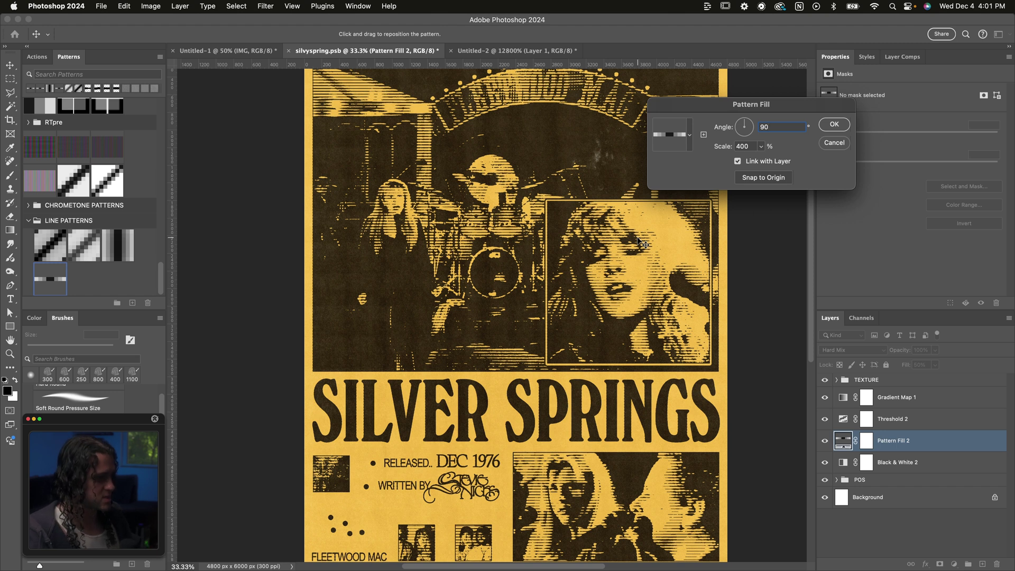
{"action": "left_click_drag", "start_coordinate": [724, 102], "coordinate": [695, 132]}
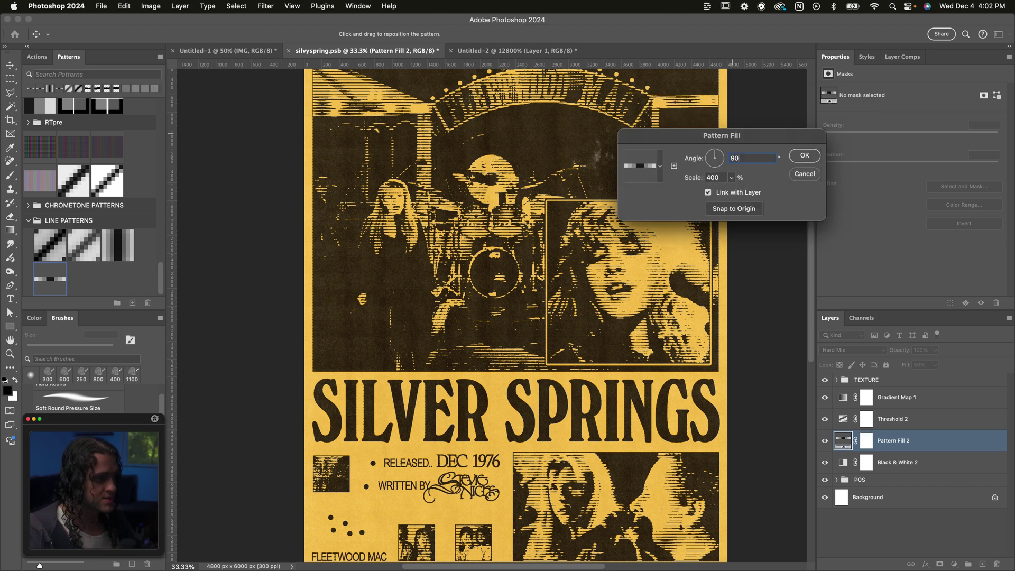
{"action": "key", "text": "BackSpace"}
{"action": "key", "text": "BackSpace"}
{"action": "type", "text": "45"}
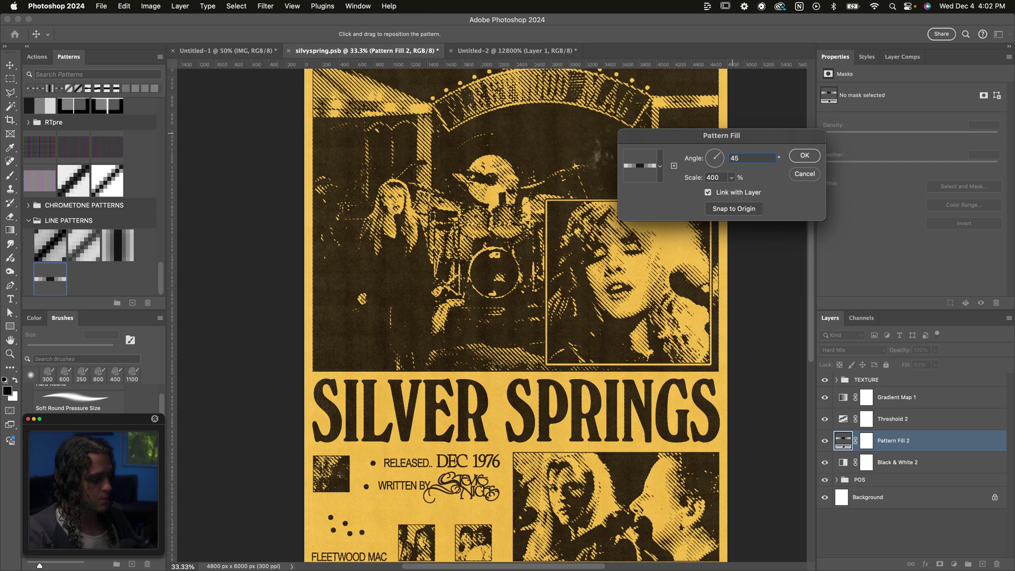
{"action": "type", "text": "-"}
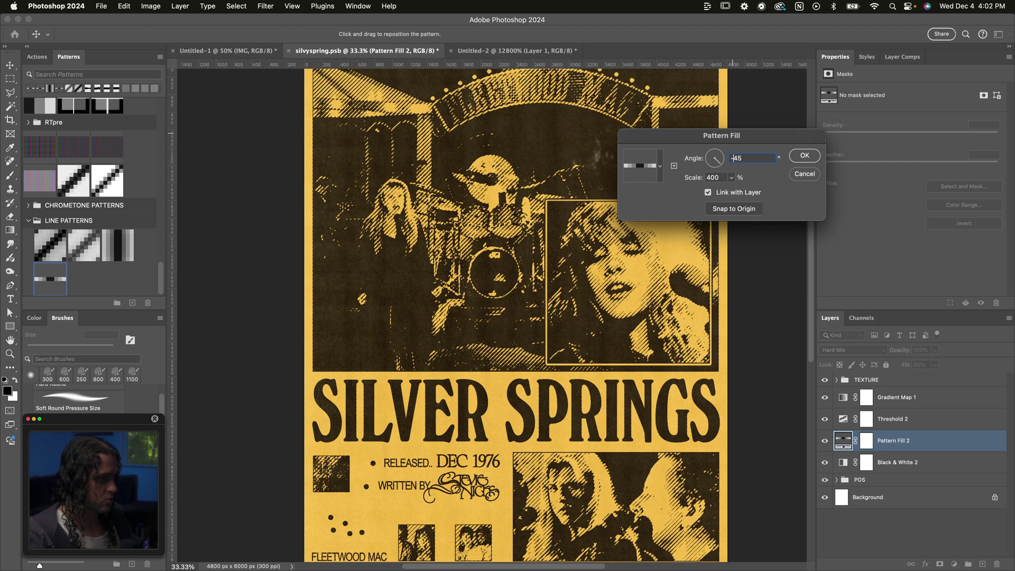
{"action": "left_click_drag", "start_coordinate": [735, 139], "coordinate": [739, 110]}
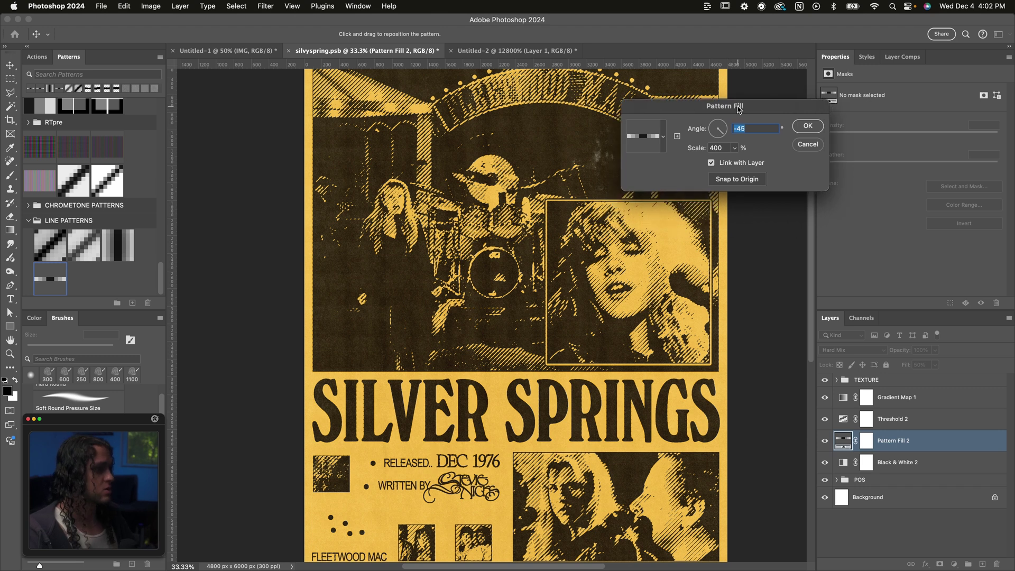
{"action": "double_click", "coordinate": [717, 148]}
{"action": "type", "text": "300"}
{"action": "key", "text": "Return"}
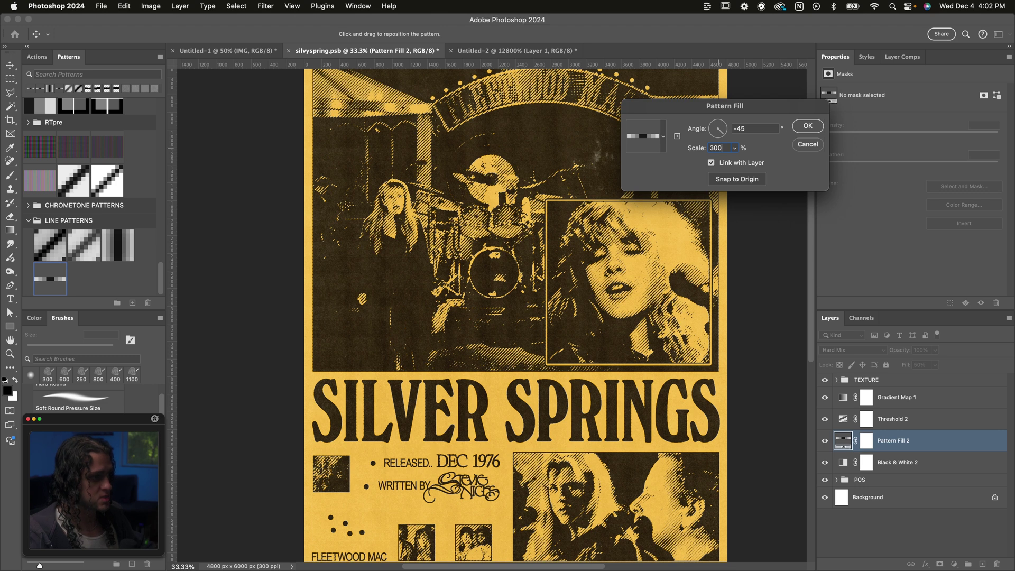
{"action": "key", "text": "Return"}
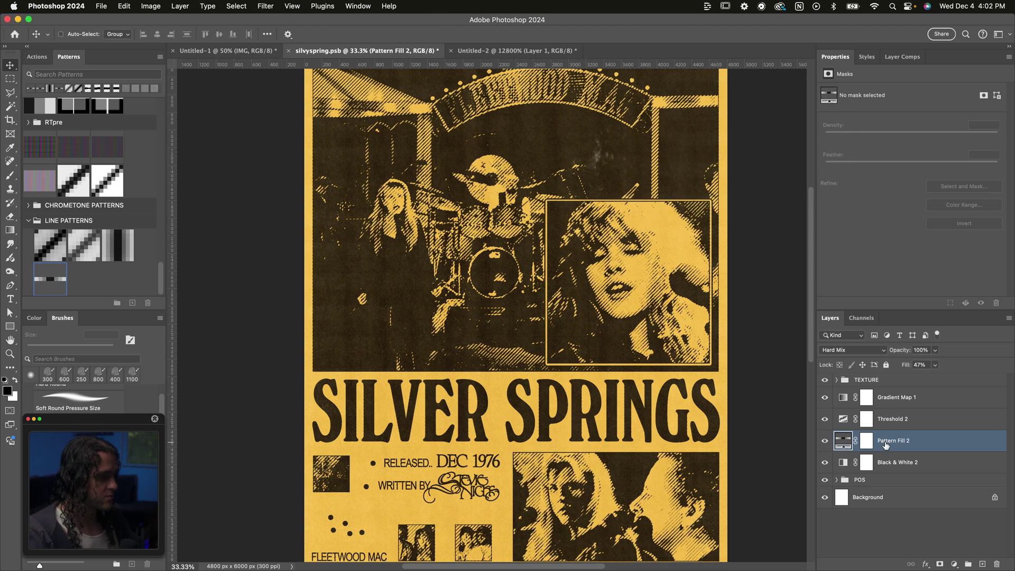
{"action": "left_click", "coordinate": [934, 365]}
Confirm the pattern at 350% scale and raise Pattern Fill 2's fill to 100%
{"action": "left_click_drag", "start_coordinate": [936, 380], "coordinate": [940, 379]}
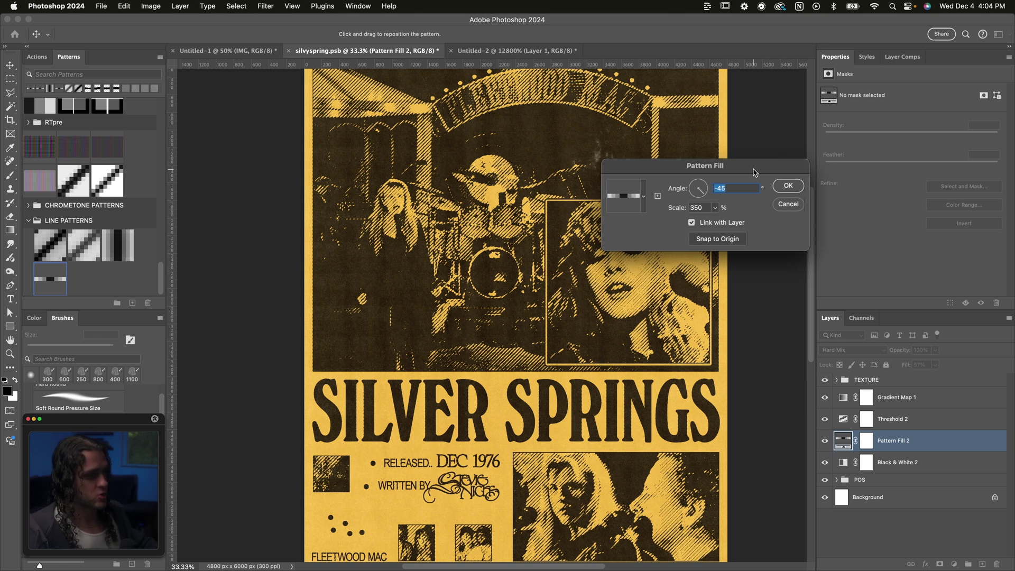
{"action": "left_click", "coordinate": [786, 186]}
{"action": "left_click", "coordinate": [934, 364]}
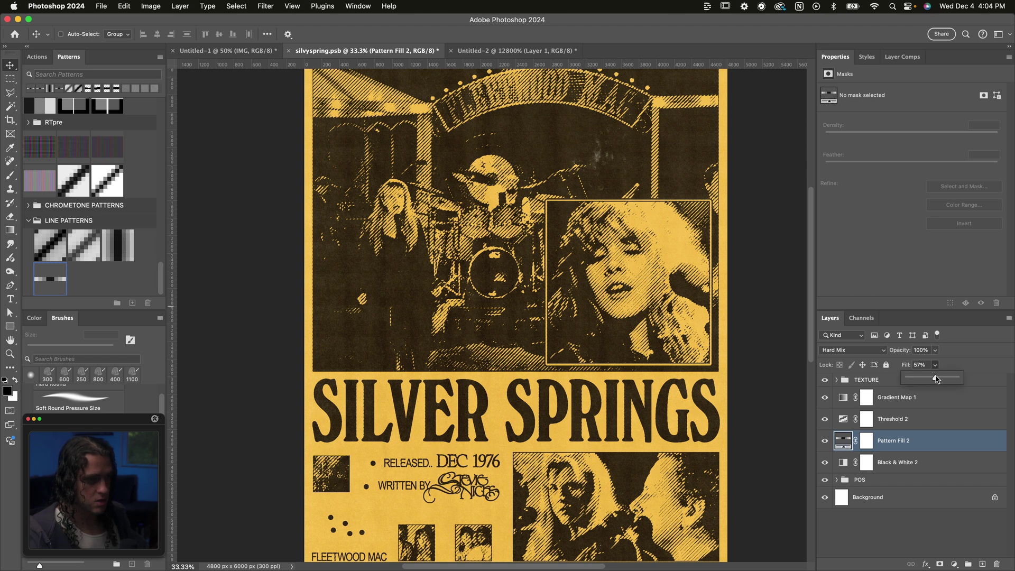
{"action": "left_click_drag", "start_coordinate": [934, 377], "coordinate": [994, 380]}
{"action": "left_click", "coordinate": [900, 447]}
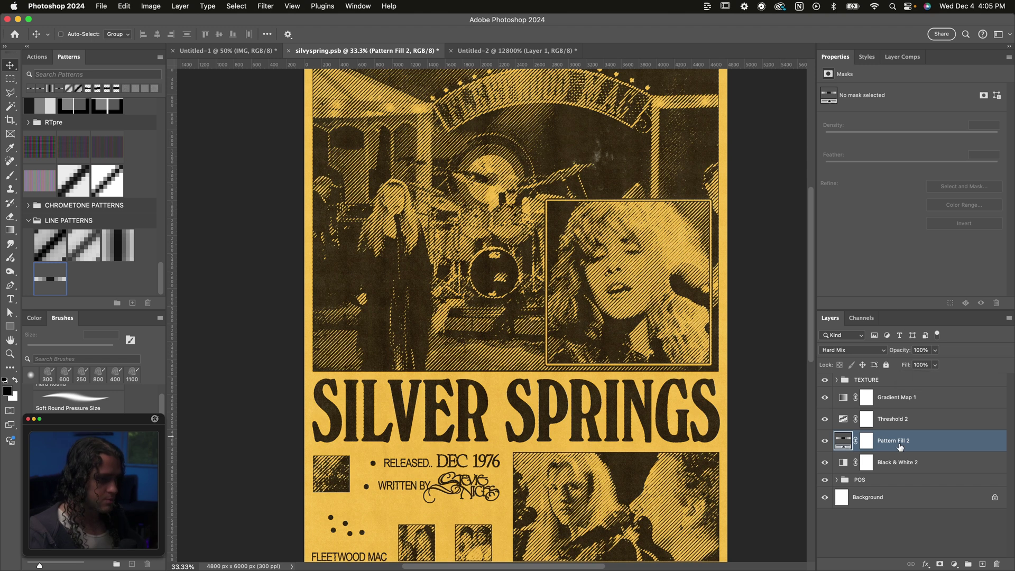
Copy Pattern Fill 2 with Cmd+J, hide the original, and convert the copy to a smart object
{"action": "key", "text": "super+j"}
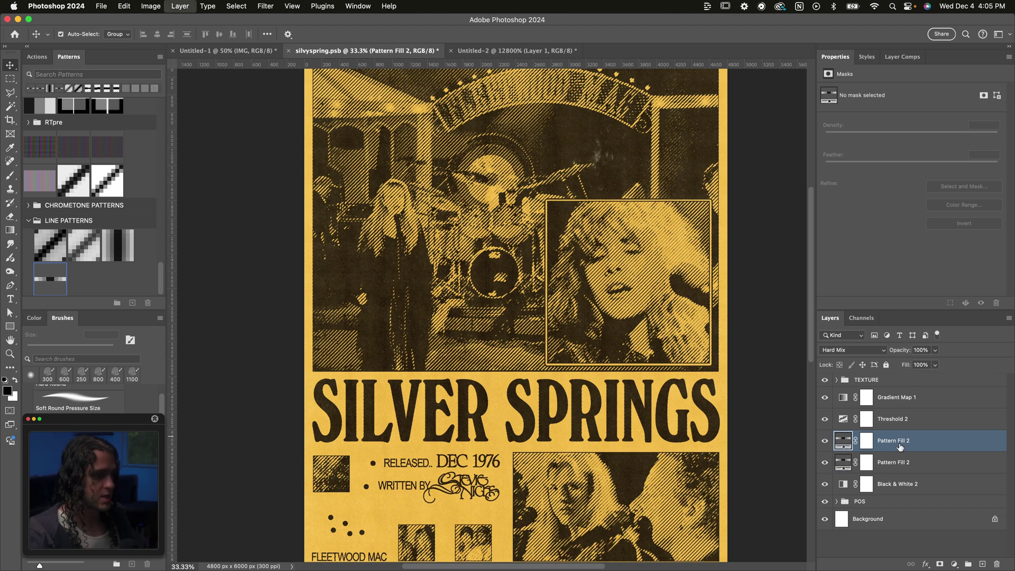
{"action": "left_click", "coordinate": [824, 462]}
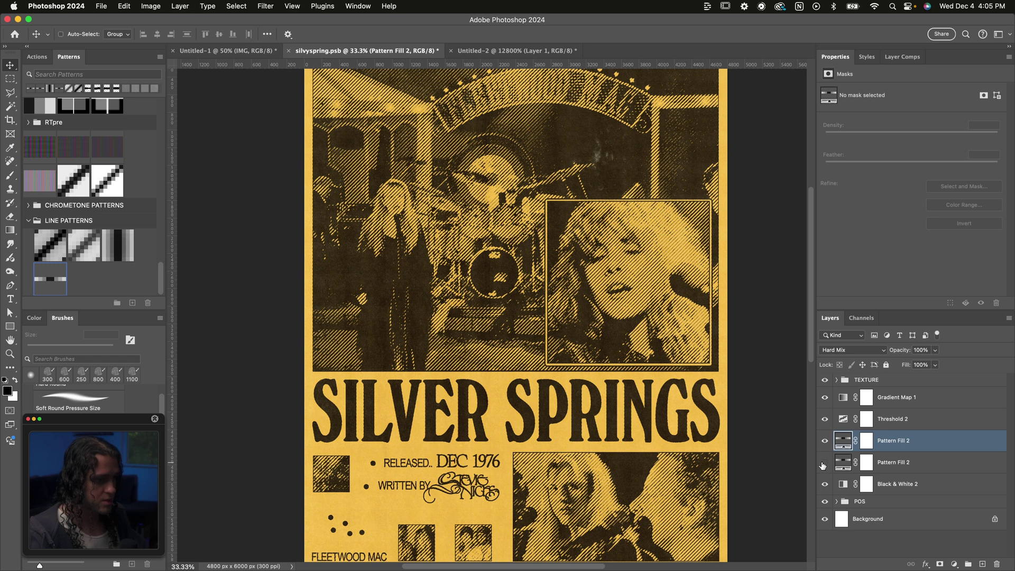
{"action": "right_click", "coordinate": [930, 448]}
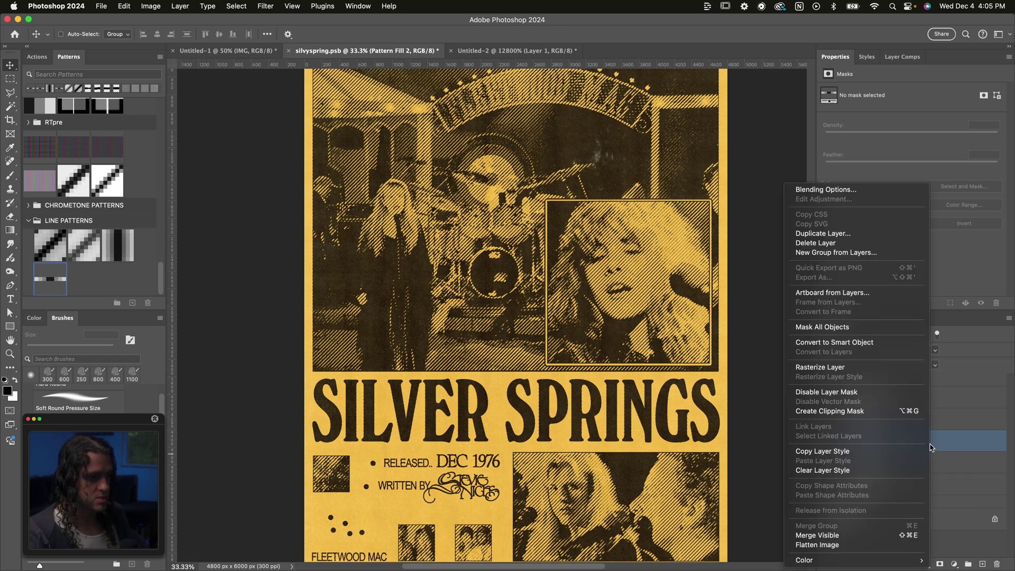
{"action": "left_click", "coordinate": [854, 344]}
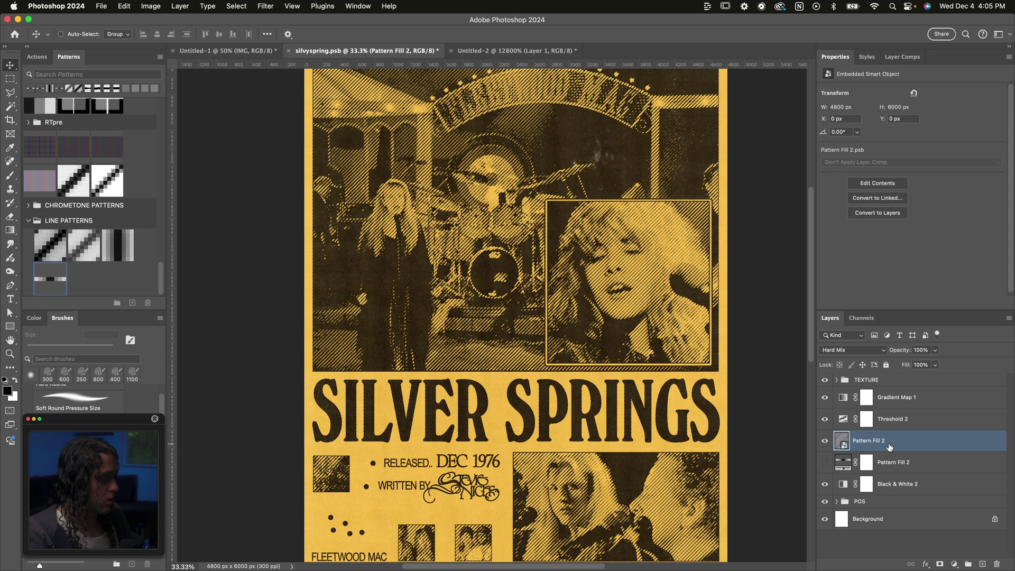
Apply a 1-pixel Gaussian Blur smart filter to the pattern copy
{"action": "left_click", "coordinate": [266, 6]}
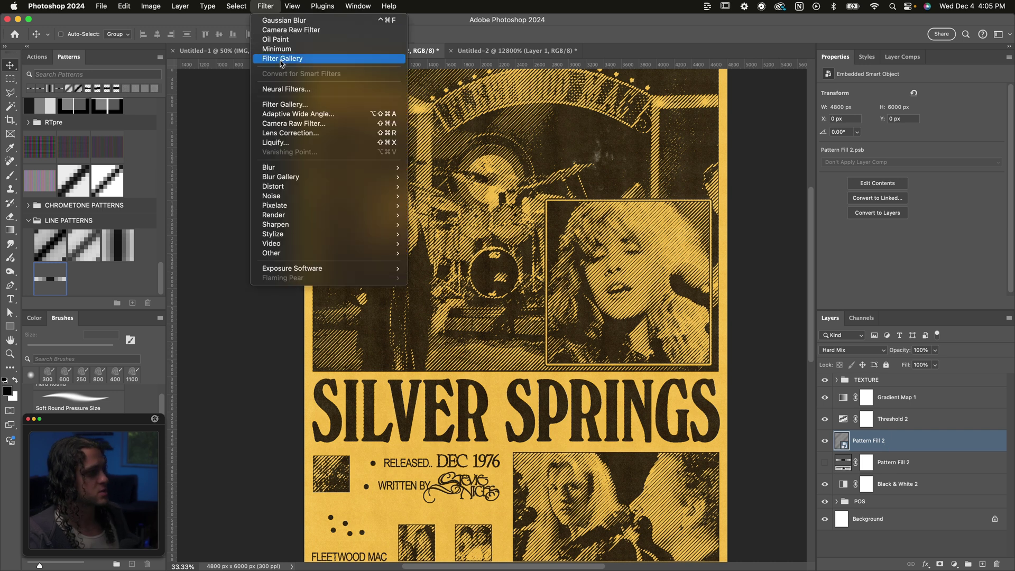
{"action": "mouse_move", "coordinate": [317, 167]}
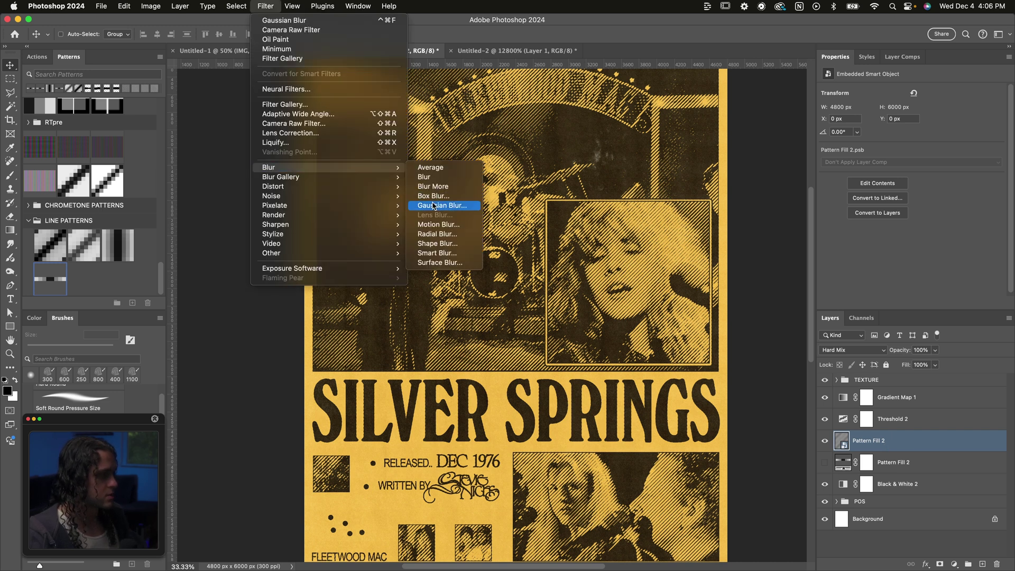
{"action": "left_click", "coordinate": [439, 203]}
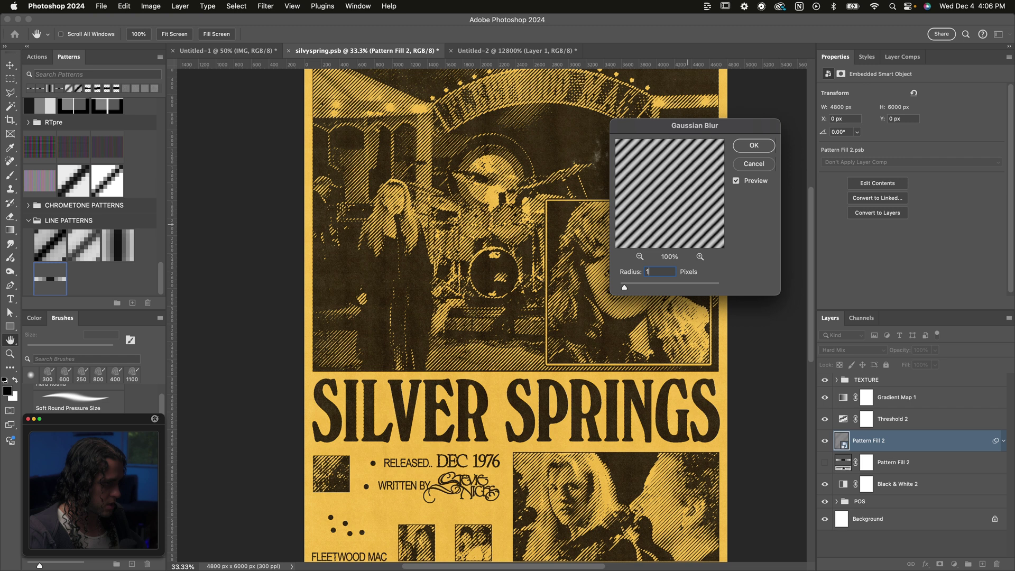
{"action": "left_click_drag", "start_coordinate": [669, 126], "coordinate": [769, 126]}
{"action": "type", "text": "2"}
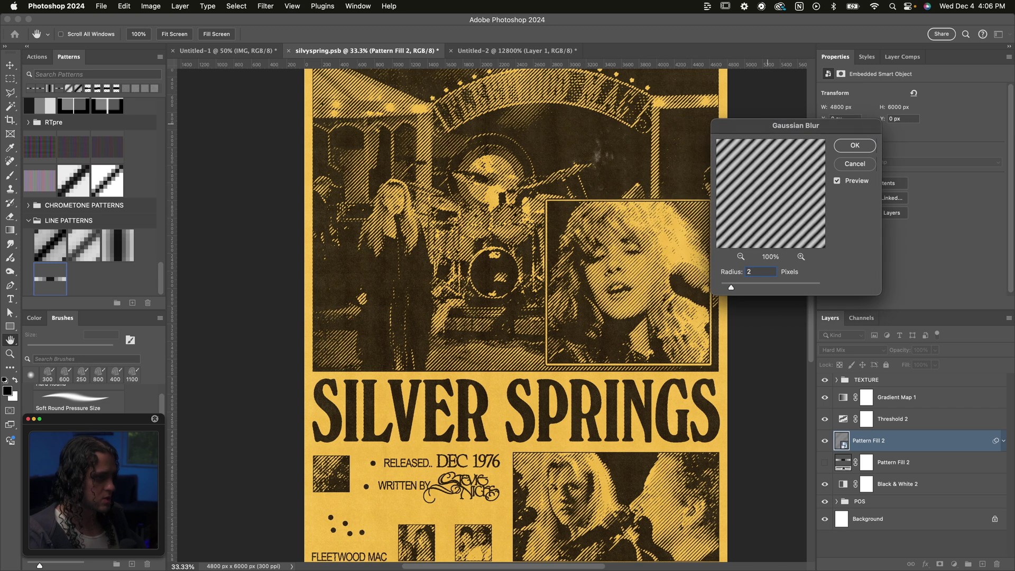
{"action": "key", "text": "BackSpace"}
{"action": "type", "text": "1"}
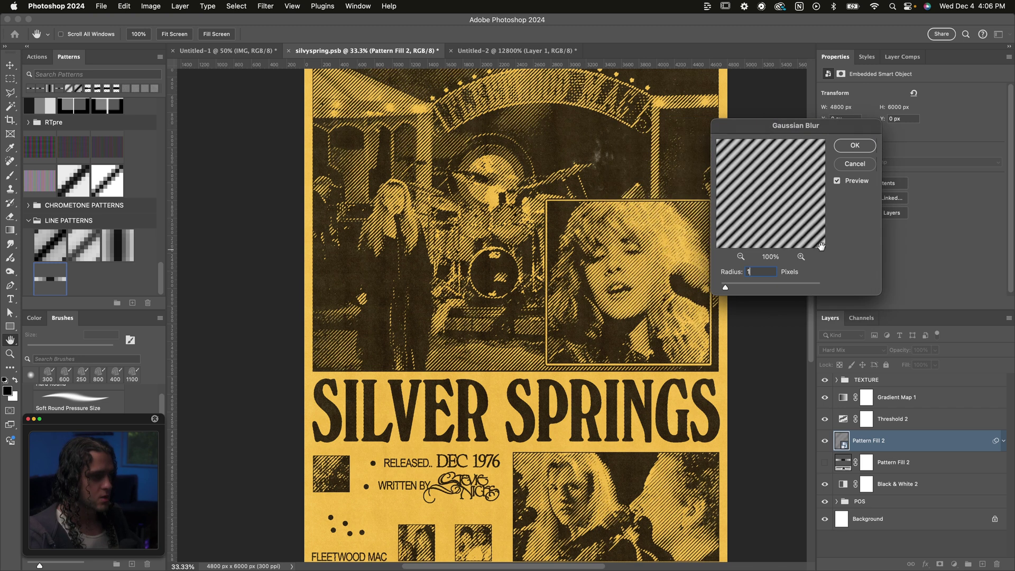
{"action": "left_click", "coordinate": [859, 148]}
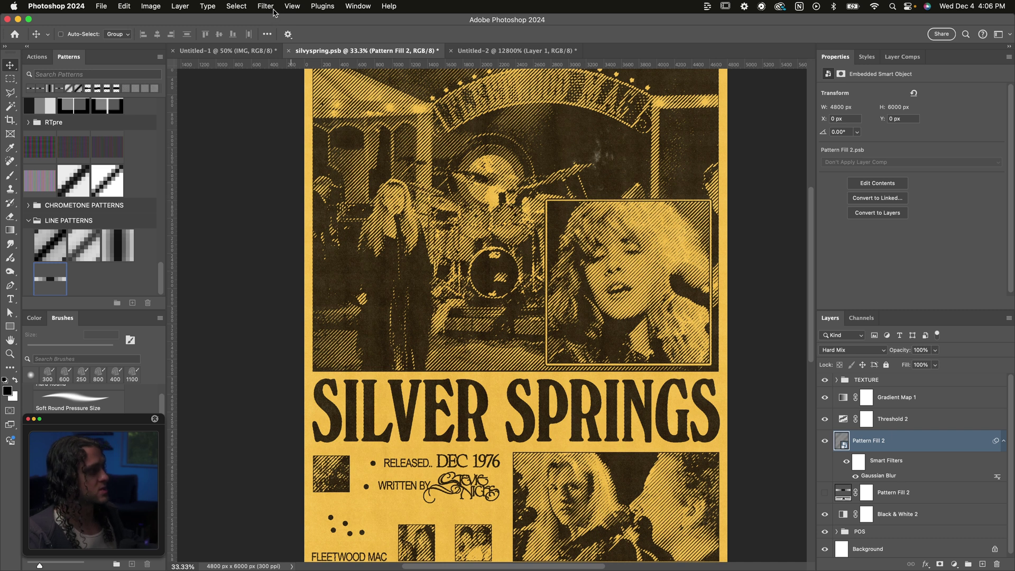
In Liquify, warp the diagonal lines into swirls across the poster's center
{"action": "left_click", "coordinate": [274, 11]}
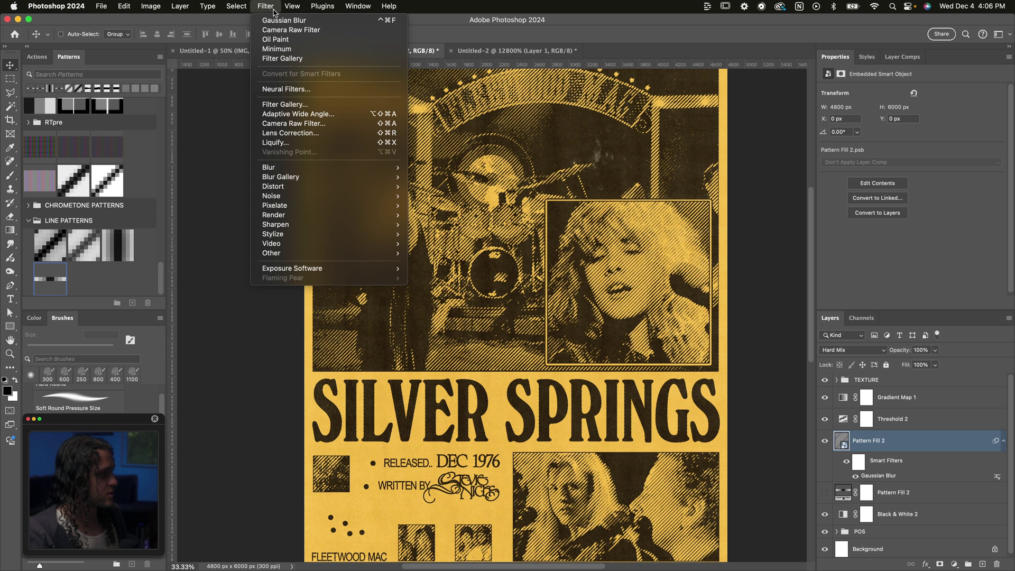
{"action": "left_click", "coordinate": [294, 143]}
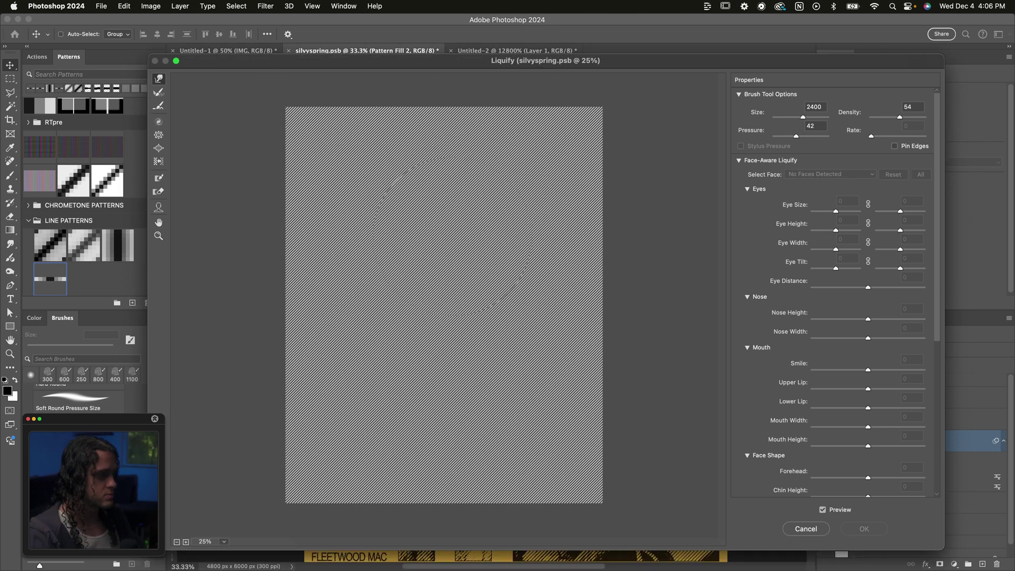
{"action": "mouse_move", "coordinate": [401, 185]}
{"action": "left_mouse_down"}
{"action": "mouse_move", "coordinate": [460, 328]}
{"action": "mouse_move", "coordinate": [475, 296]}
{"action": "mouse_move", "coordinate": [465, 352]}
{"action": "left_mouse_up"}
{"action": "left_click_drag", "start_coordinate": [508, 296], "coordinate": [570, 285]}
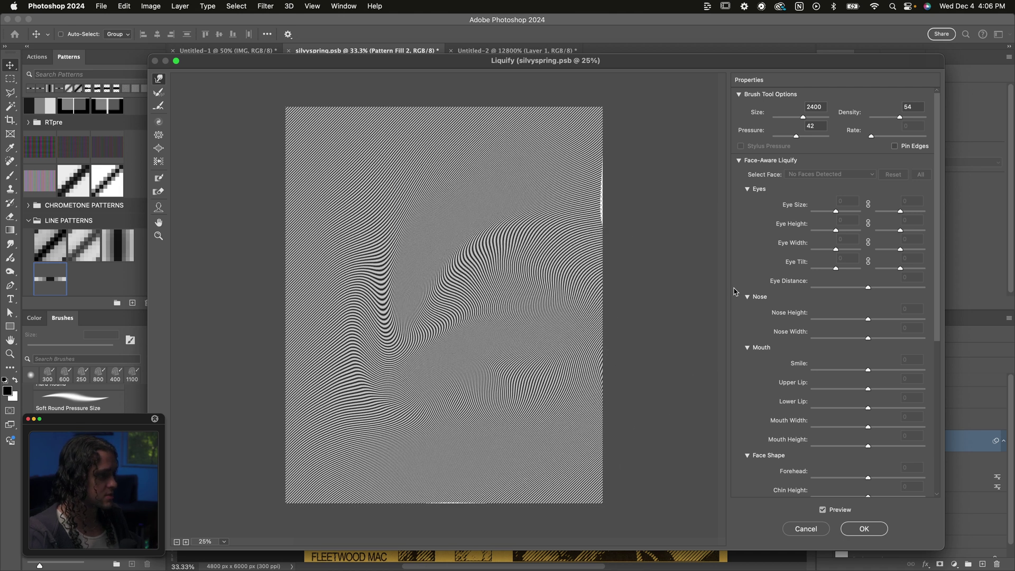
{"action": "left_click_drag", "start_coordinate": [438, 280], "coordinate": [385, 286]}
{"action": "mouse_move", "coordinate": [449, 243]}
{"action": "left_mouse_down"}
{"action": "mouse_move", "coordinate": [412, 212]}
{"action": "mouse_move", "coordinate": [475, 264]}
{"action": "mouse_move", "coordinate": [507, 238]}
{"action": "left_mouse_up"}
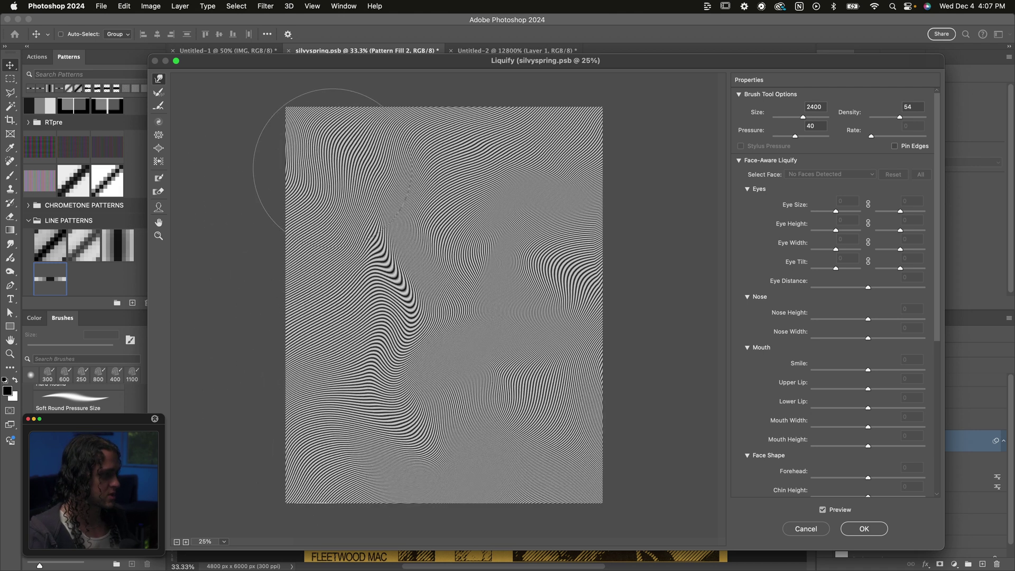
Bend the lines near the right and lower edges to fill transparent gaps, then apply the Liquify
{"action": "mouse_move", "coordinate": [443, 62]}
{"action": "left_mouse_down"}
{"action": "mouse_move", "coordinate": [510, 230]}
{"action": "mouse_move", "coordinate": [497, 162]}
{"action": "mouse_move", "coordinate": [442, 107]}
{"action": "mouse_move", "coordinate": [438, 67]}
{"action": "left_mouse_up"}
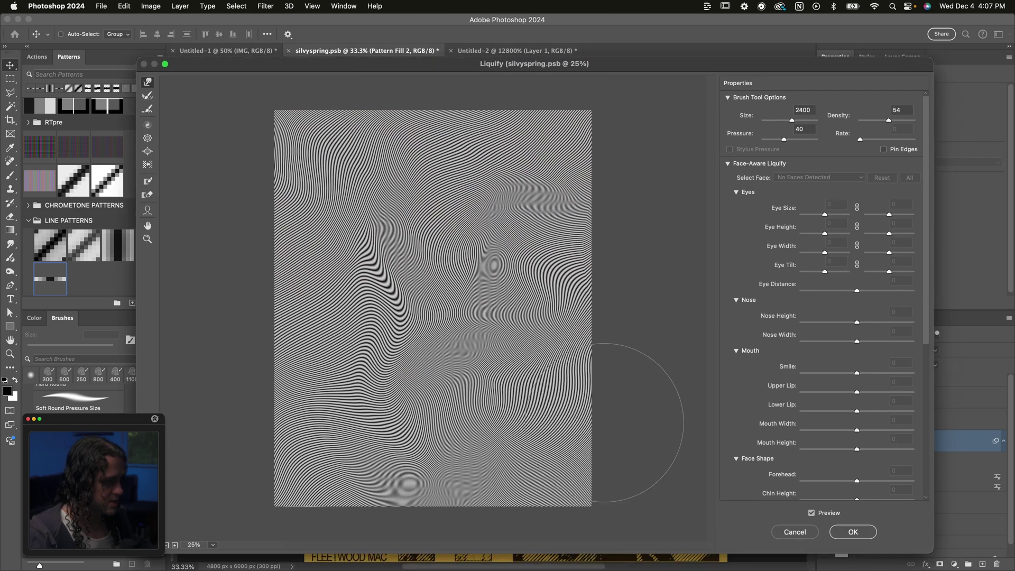
{"action": "left_click_drag", "start_coordinate": [602, 366], "coordinate": [601, 408]}
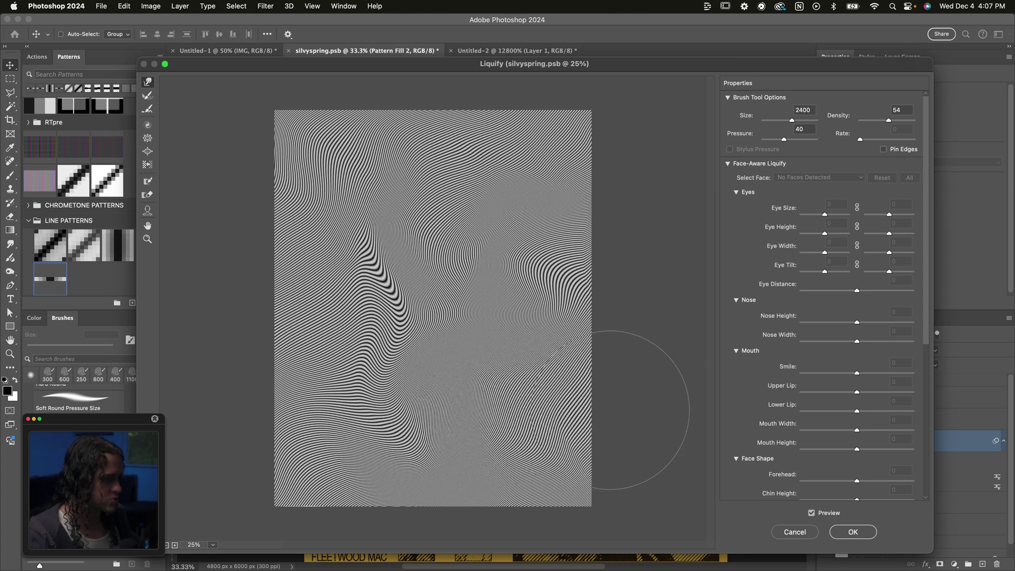
{"action": "mouse_move", "coordinate": [623, 222]}
{"action": "left_mouse_down"}
{"action": "mouse_move", "coordinate": [560, 238]}
{"action": "mouse_move", "coordinate": [578, 245]}
{"action": "left_mouse_up"}
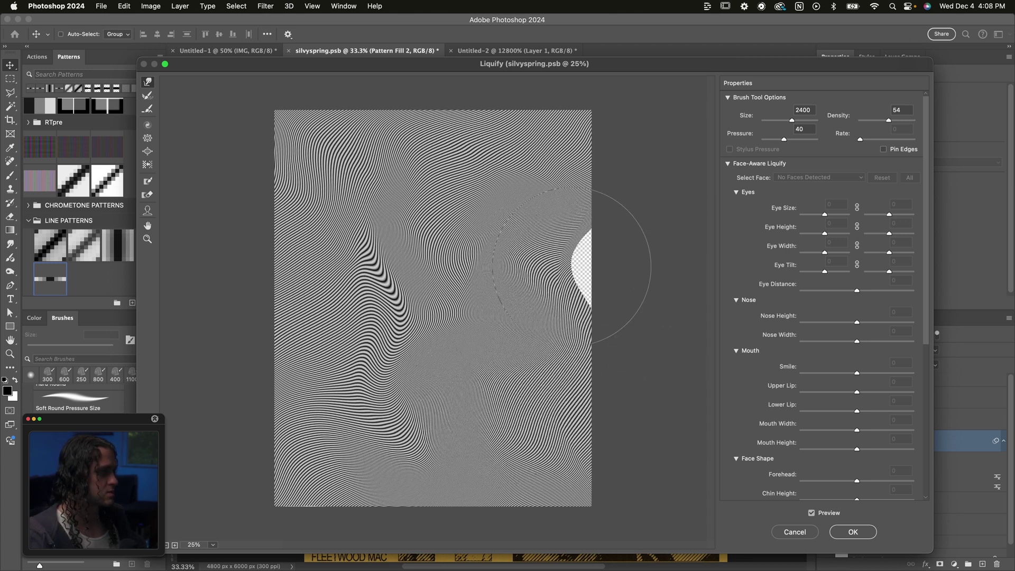
{"action": "mouse_move", "coordinate": [581, 264]}
{"action": "left_mouse_down"}
{"action": "mouse_move", "coordinate": [535, 269]}
{"action": "mouse_move", "coordinate": [551, 265]}
{"action": "left_mouse_up"}
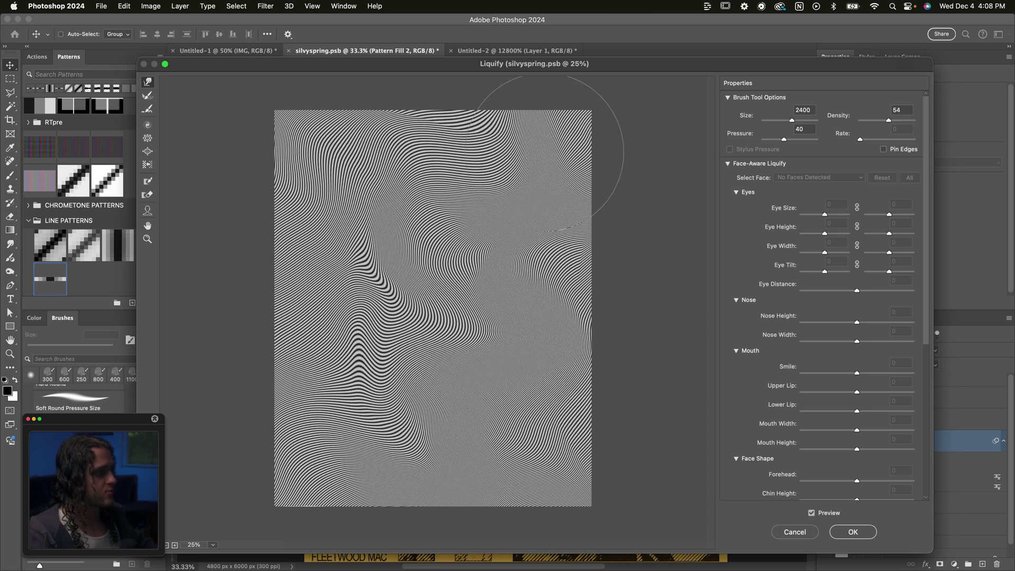
{"action": "left_click", "coordinate": [848, 533]}
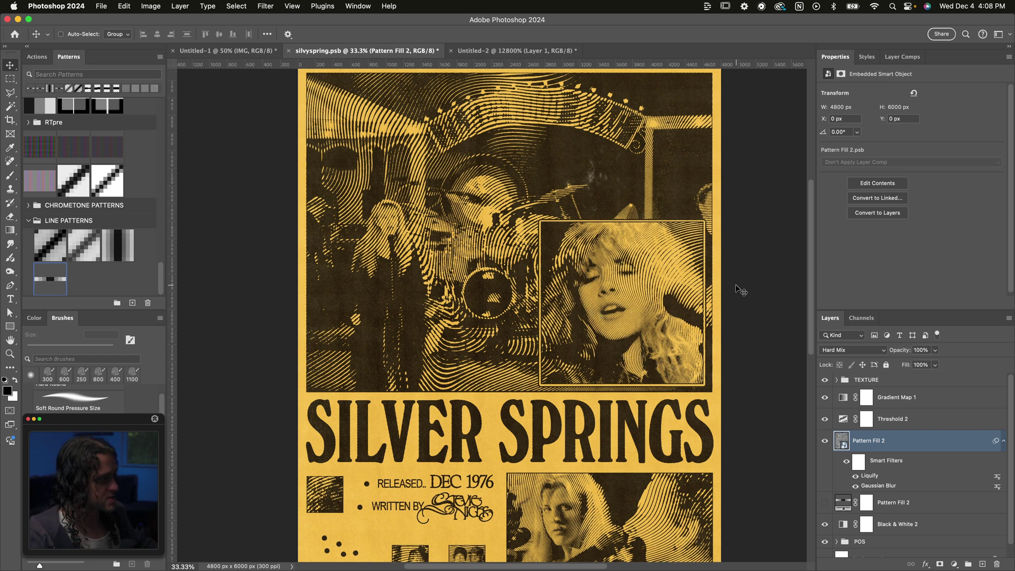
Add a second Gaussian Blur smart filter with a 2-pixel radius above the Liquify
{"action": "left_click", "coordinate": [269, 6]}
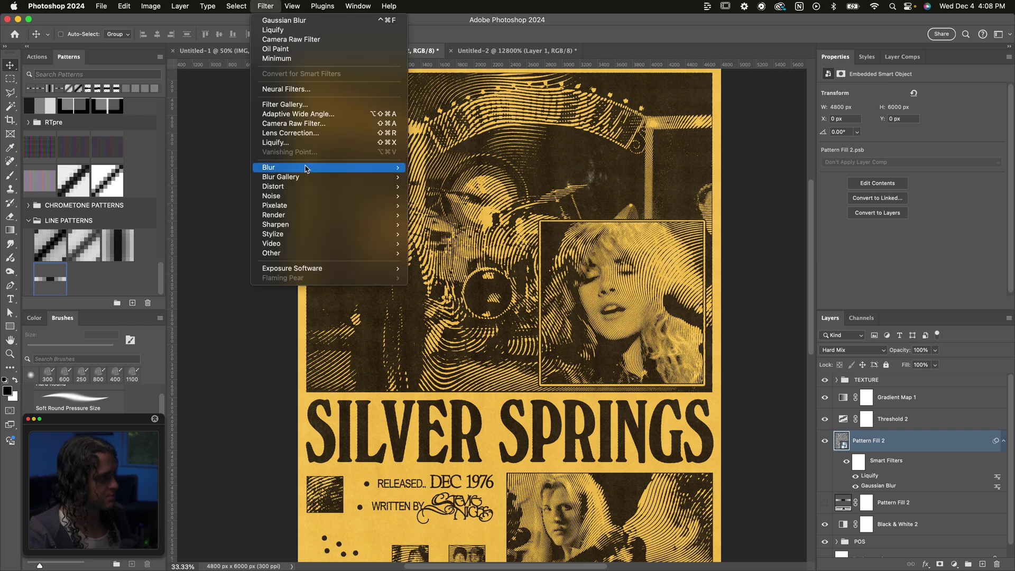
{"action": "mouse_move", "coordinate": [307, 168]}
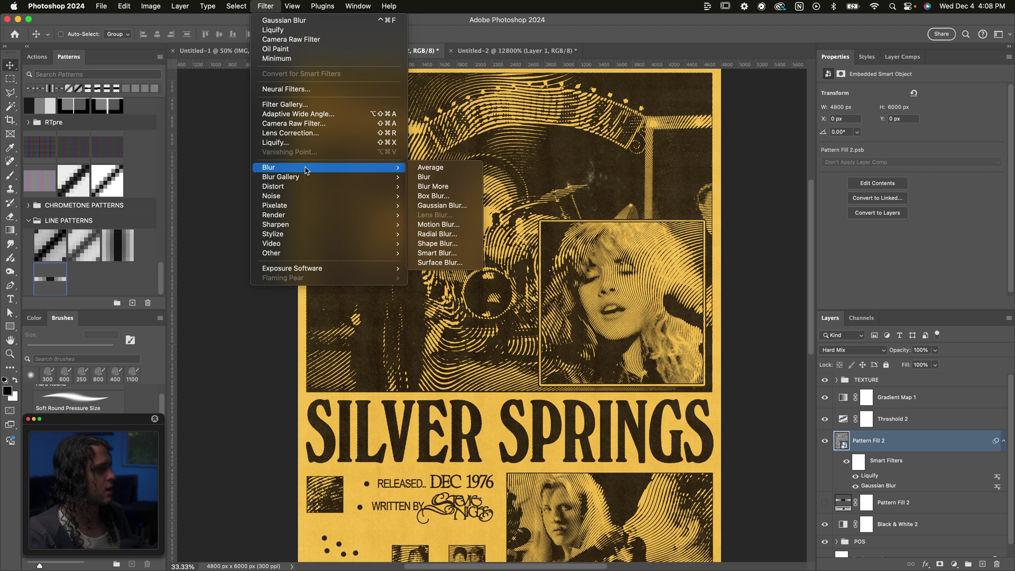
{"action": "left_click", "coordinate": [439, 205]}
{"action": "left_click_drag", "start_coordinate": [789, 126], "coordinate": [823, 100]}
{"action": "type", "text": "2"}
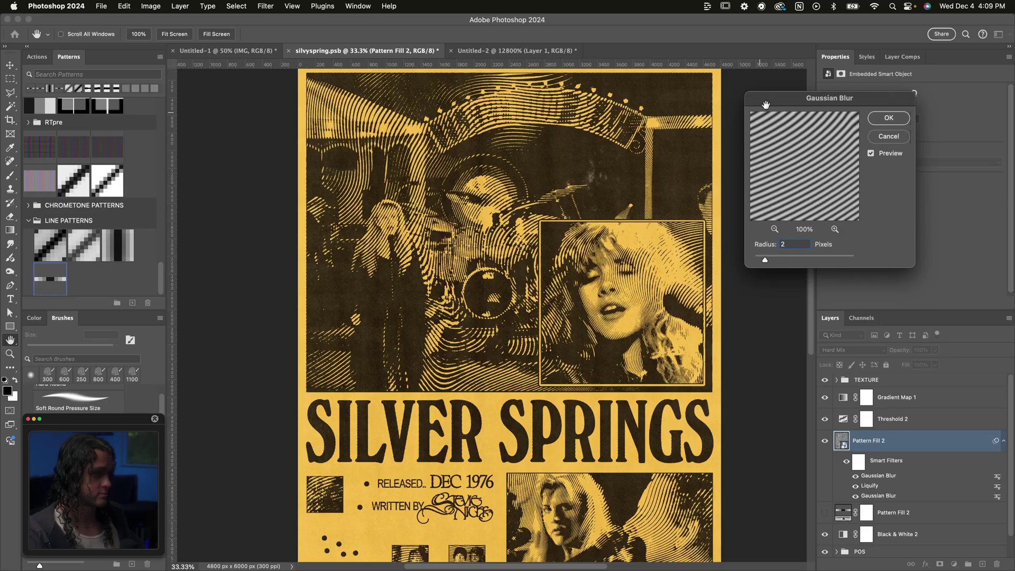
{"action": "left_click_drag", "start_coordinate": [785, 96], "coordinate": [723, 119]}
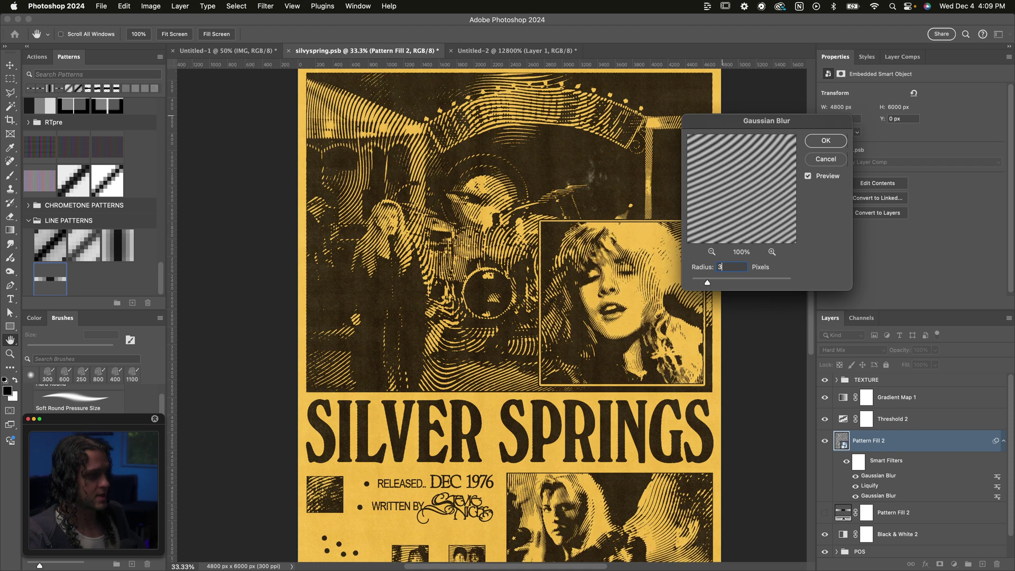
{"action": "type", "text": "2"}
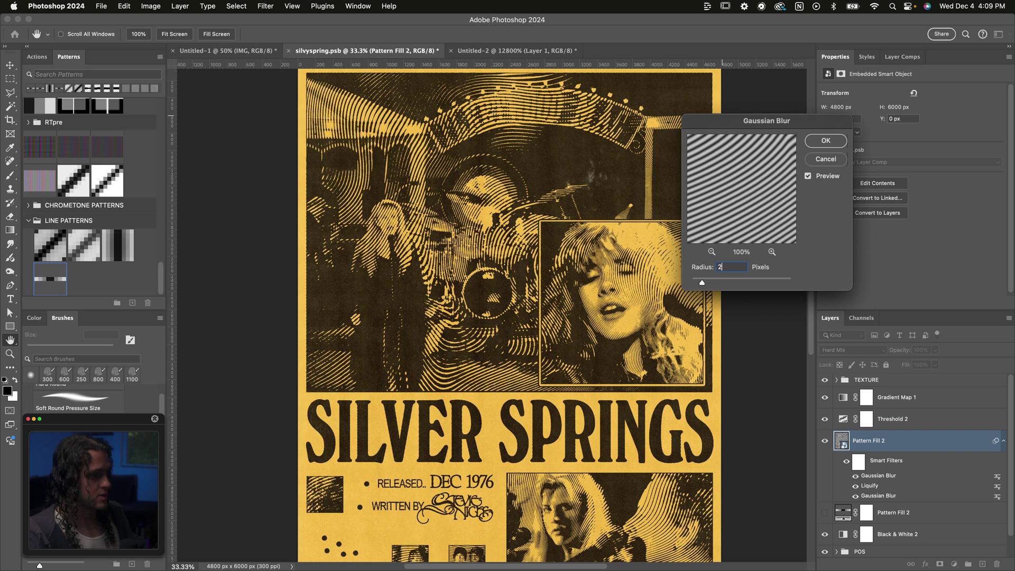
{"action": "left_click", "coordinate": [823, 141]}
{"action": "scroll", "coordinate": [621, 252], "scroll_direction": "down", "scroll_amount": 2}
{"action": "scroll", "coordinate": [621, 252], "scroll_direction": "left", "scroll_amount": 2}
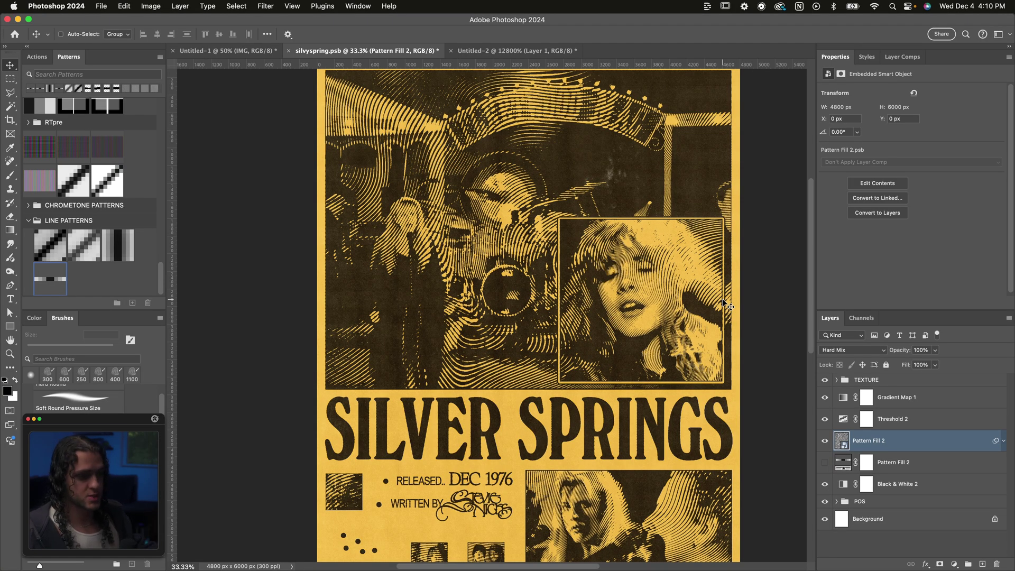
Drag the texture layers, from Black & White 2 up to the TEXTURE group, into Untitled-1
{"action": "left_click", "coordinate": [920, 478]}
{"action": "left_click", "coordinate": [884, 381], "text": "shift"}
{"action": "left_click_drag", "start_coordinate": [397, 158], "coordinate": [252, 51]}
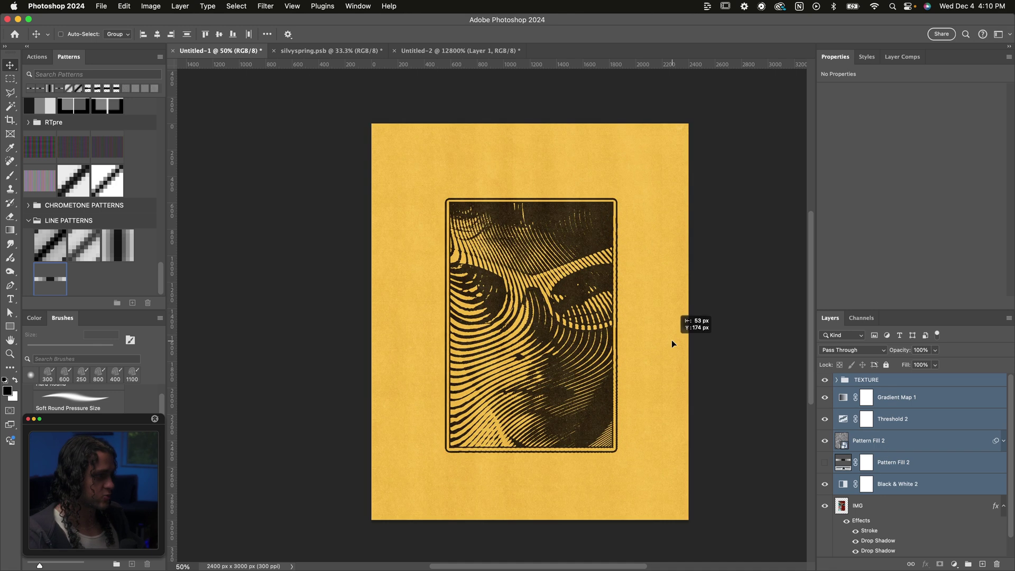
Scale Pattern Fill 2 down and reposition it over the portrait
{"action": "left_click", "coordinate": [887, 442]}
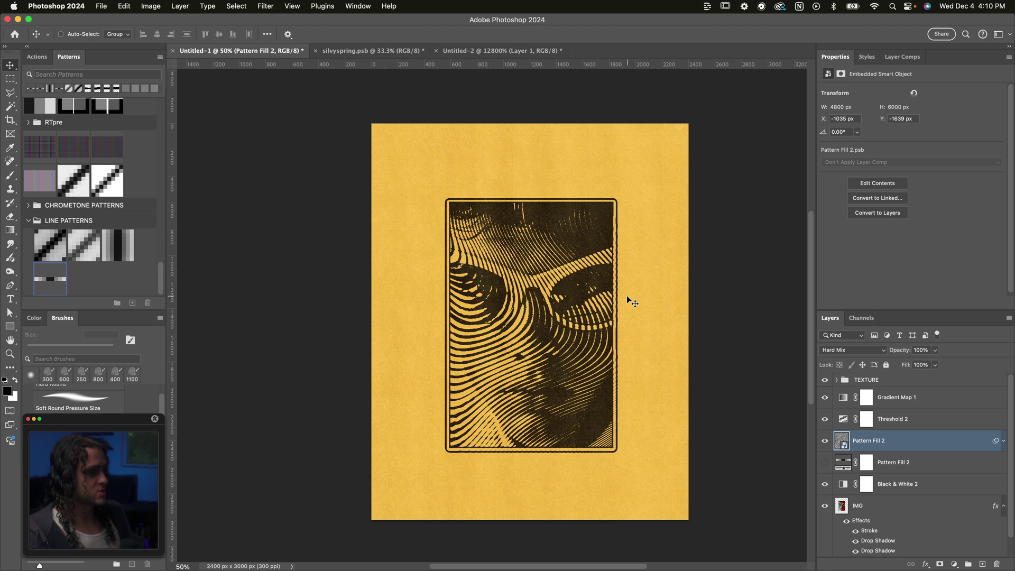
{"action": "key", "text": "super+minus"}
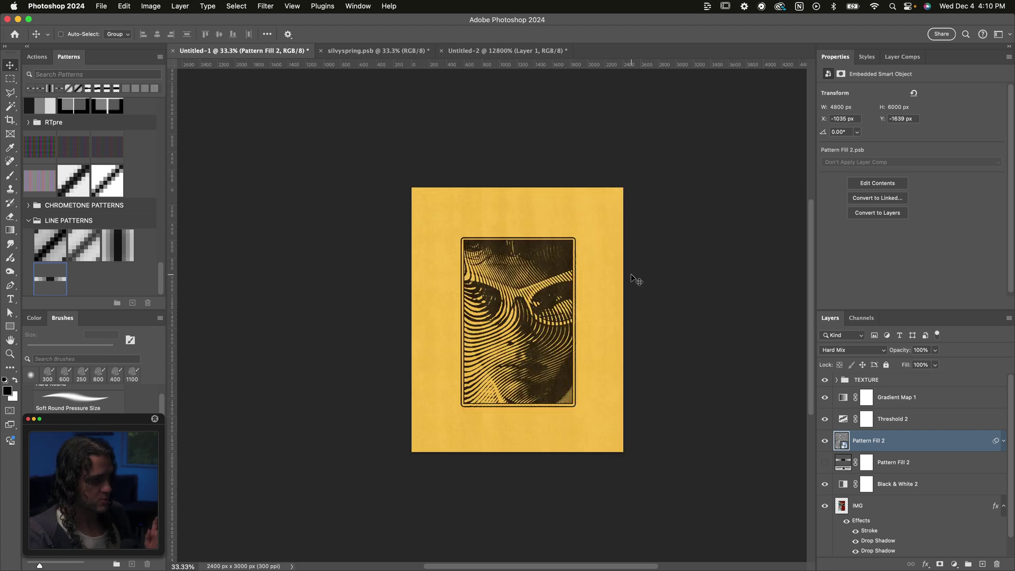
{"action": "key", "text": "super+t"}
{"action": "left_click_drag", "start_coordinate": [742, 307], "coordinate": [649, 296]}
{"action": "key", "text": "Return"}
{"action": "key", "text": "super+plus"}
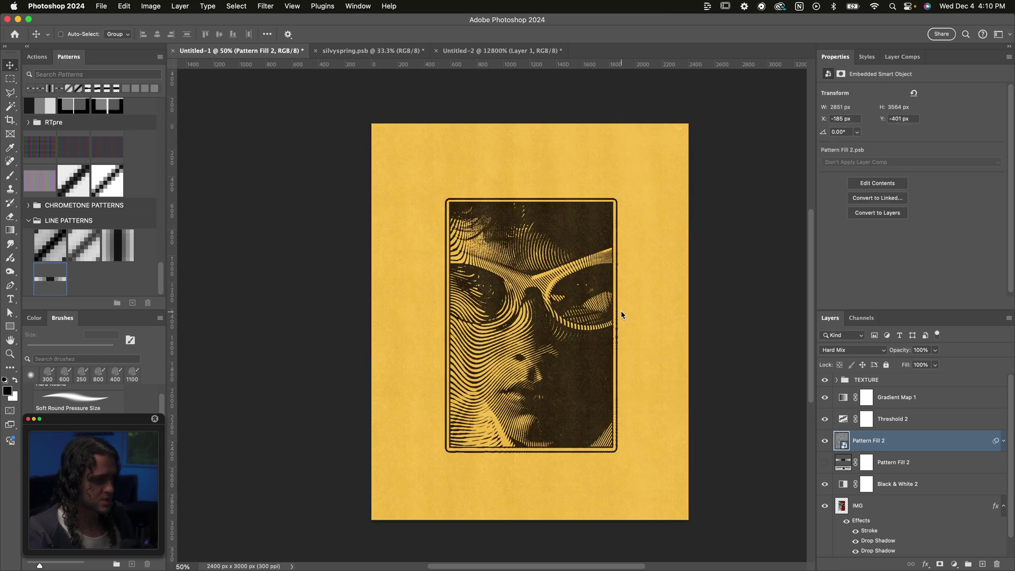
{"action": "left_click_drag", "start_coordinate": [621, 310], "coordinate": [658, 336]}
Add a Levels adjustment above the IMG photo with the midtone raised to 1.48
{"action": "left_click", "coordinate": [923, 508]}
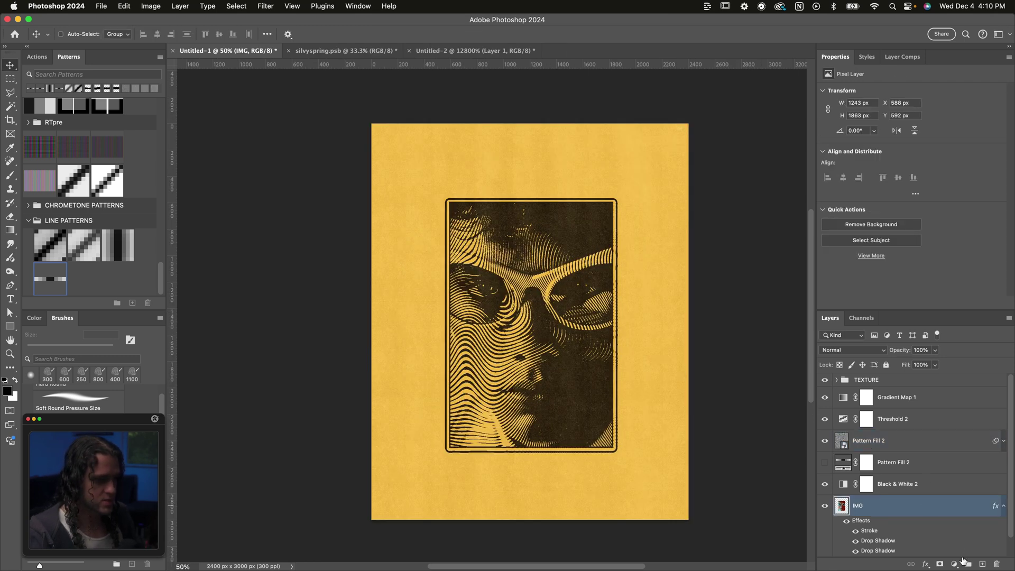
{"action": "left_click", "coordinate": [954, 564]}
{"action": "left_click", "coordinate": [966, 463]}
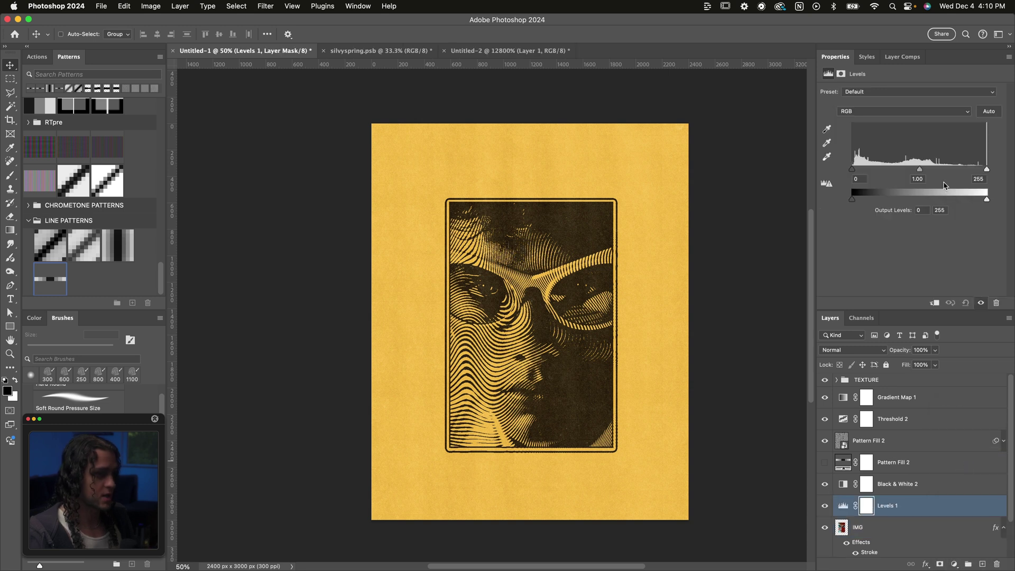
{"action": "left_click_drag", "start_coordinate": [923, 175], "coordinate": [895, 179]}
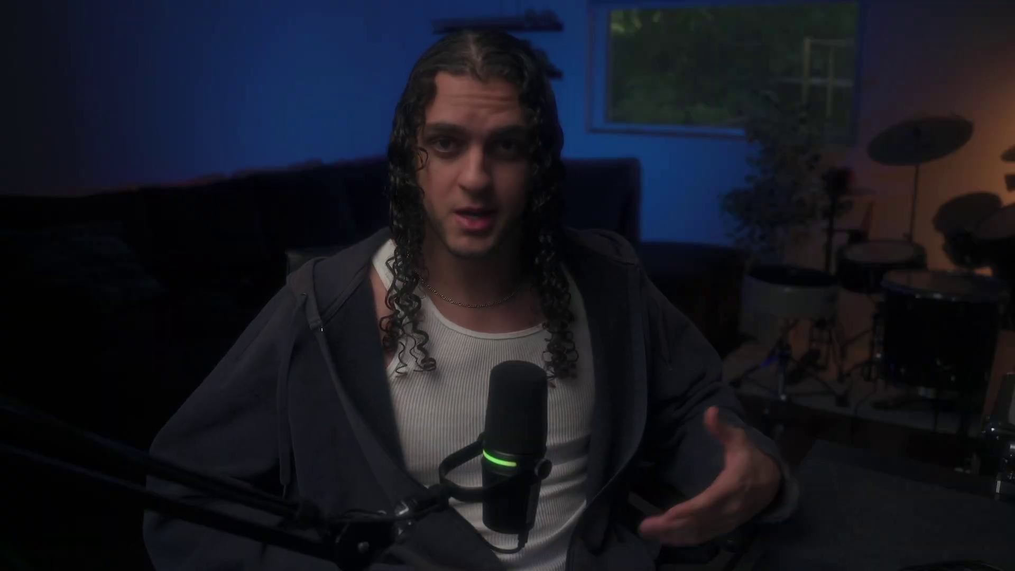